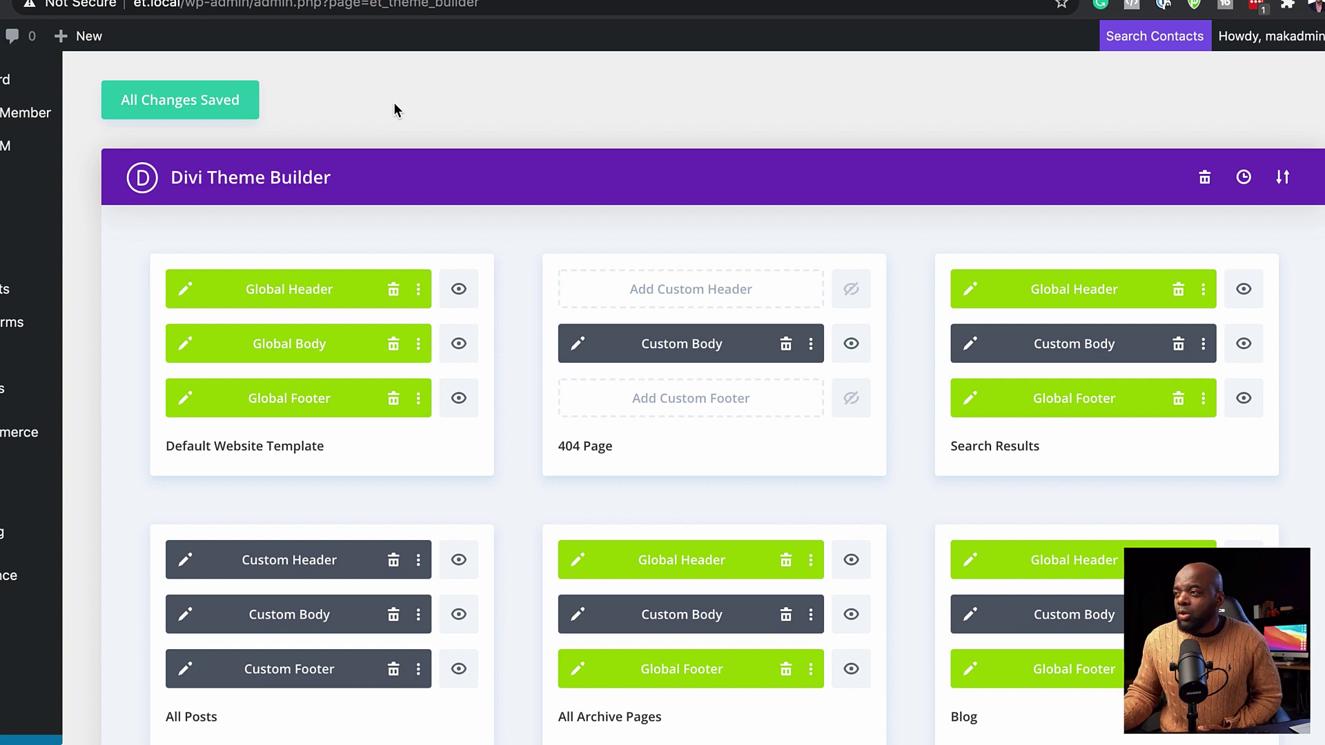
- Scroll the template list and open the Global Header template to view its layout
scroll(6, 648, down, 3)
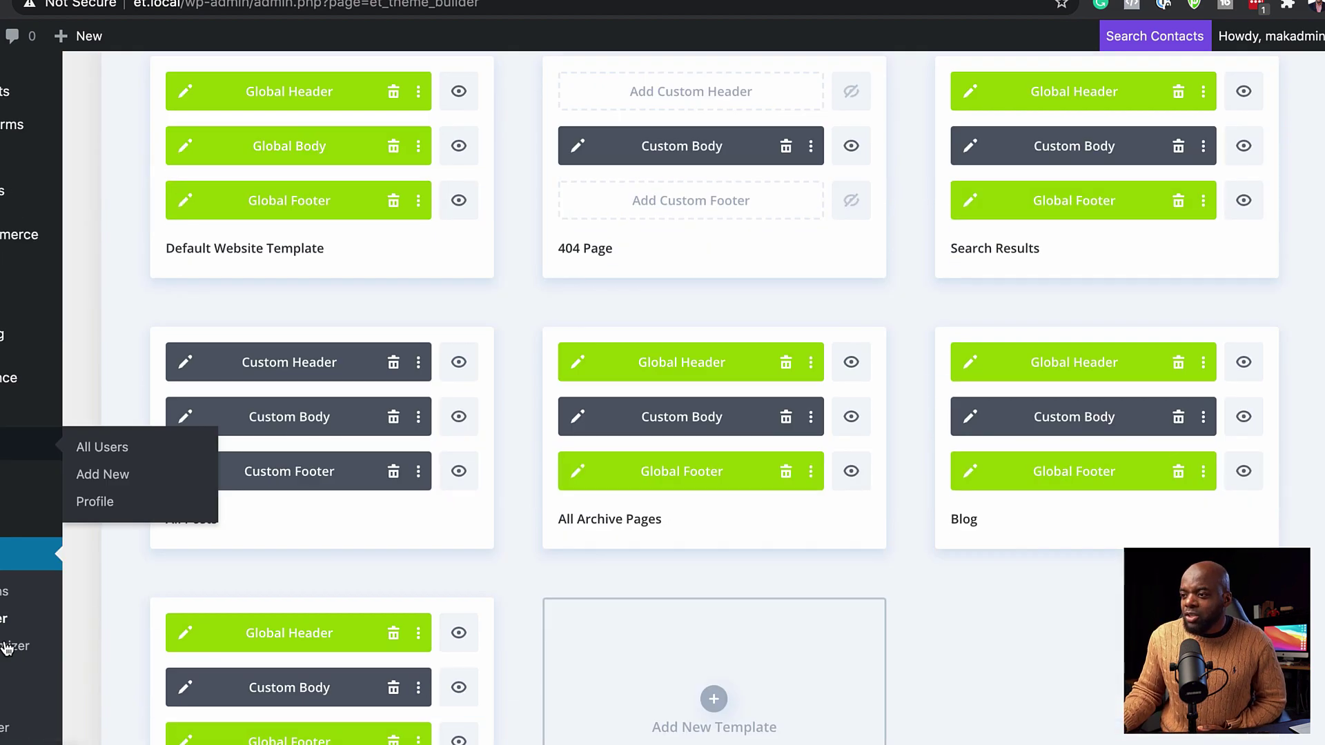
scroll(122, 602, up, 3)
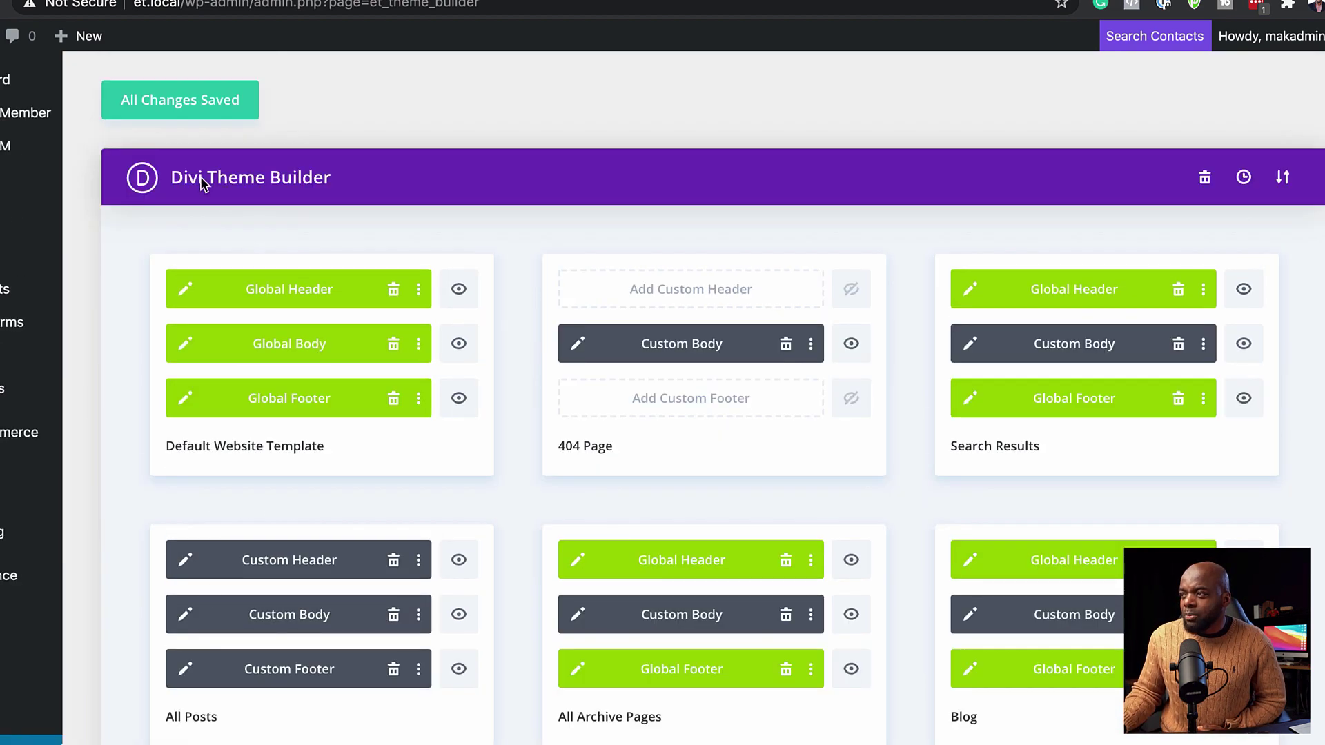
click(186, 291)
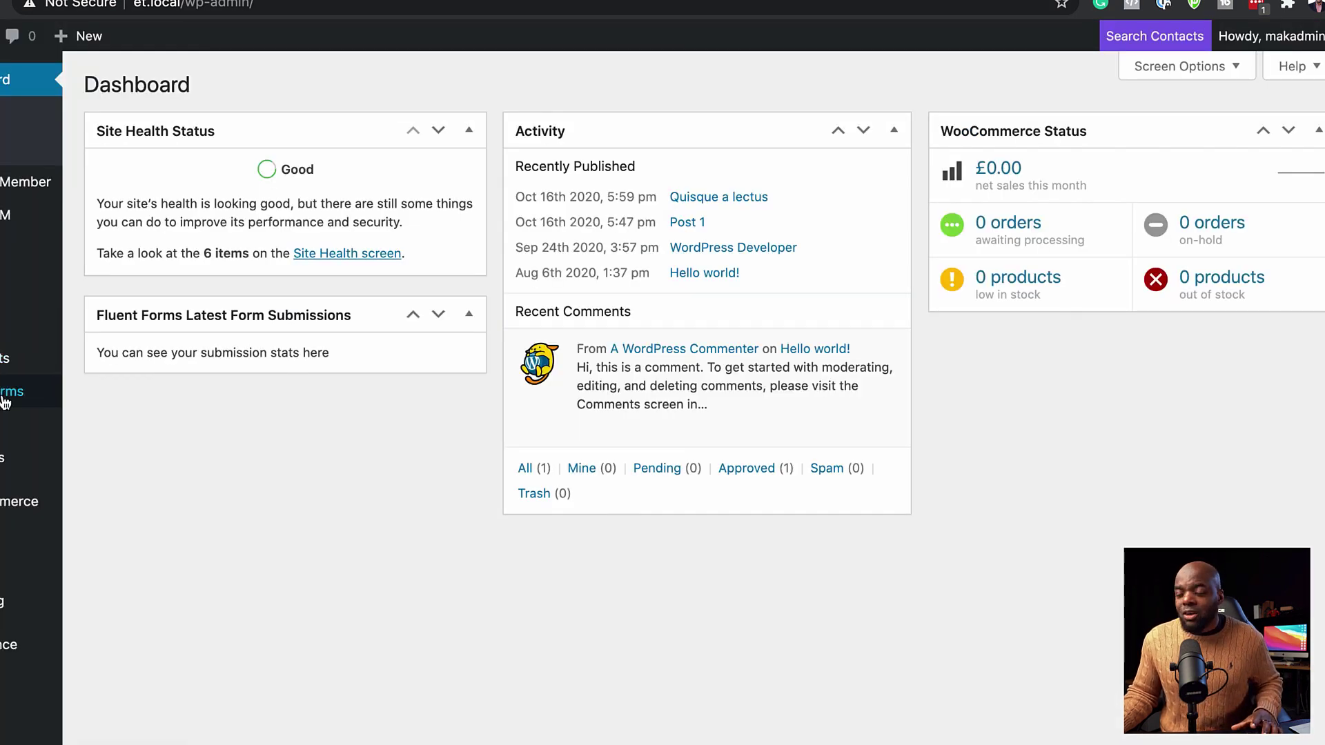
- From Appearance > Menus, create an empty navigation menu named 'Members'
mouse_move(4, 400)
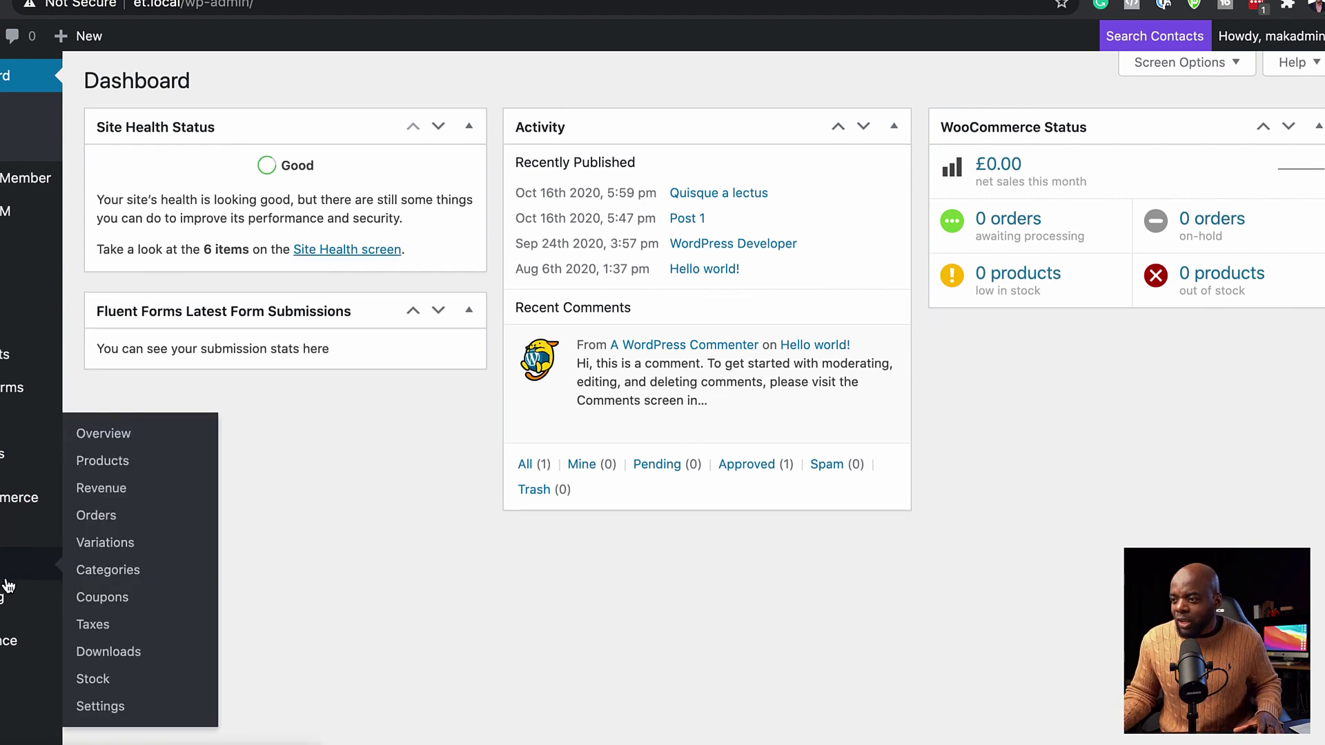
scroll(4, 504, down, 2)
mouse_move(3, 576)
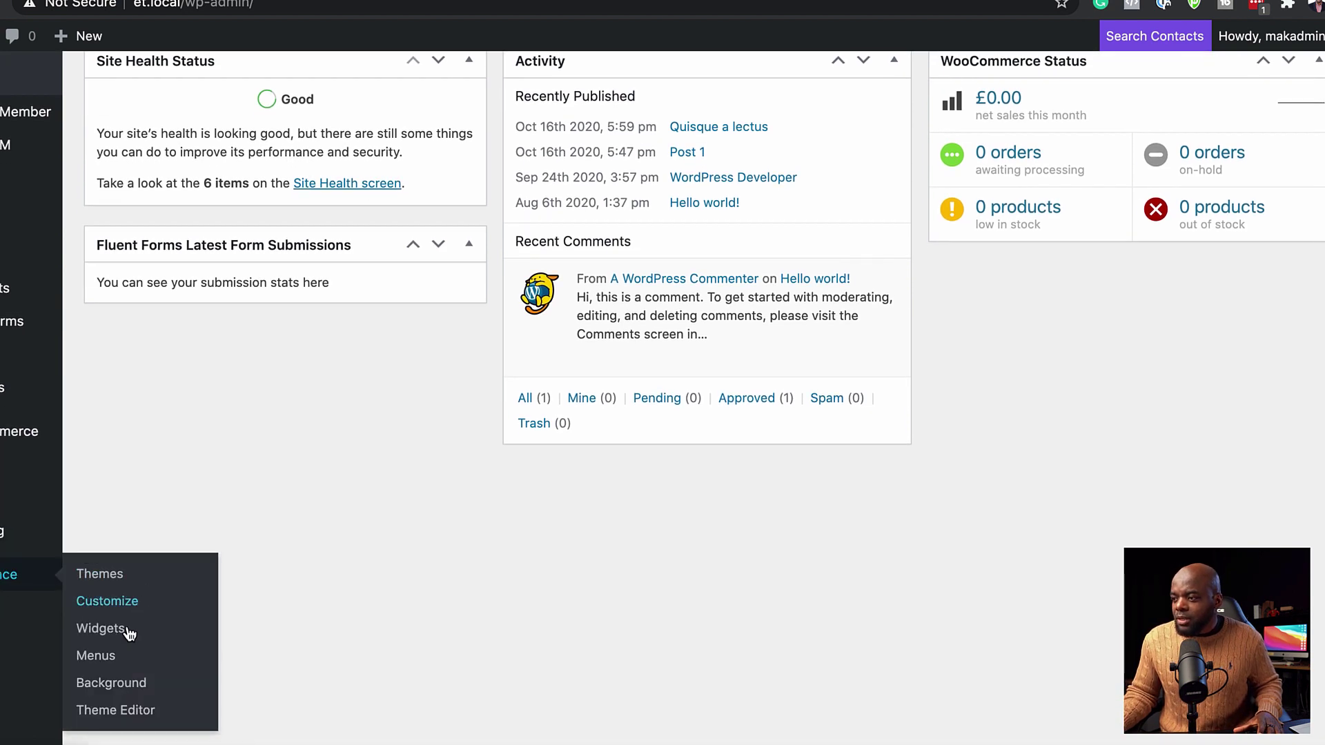
click(95, 657)
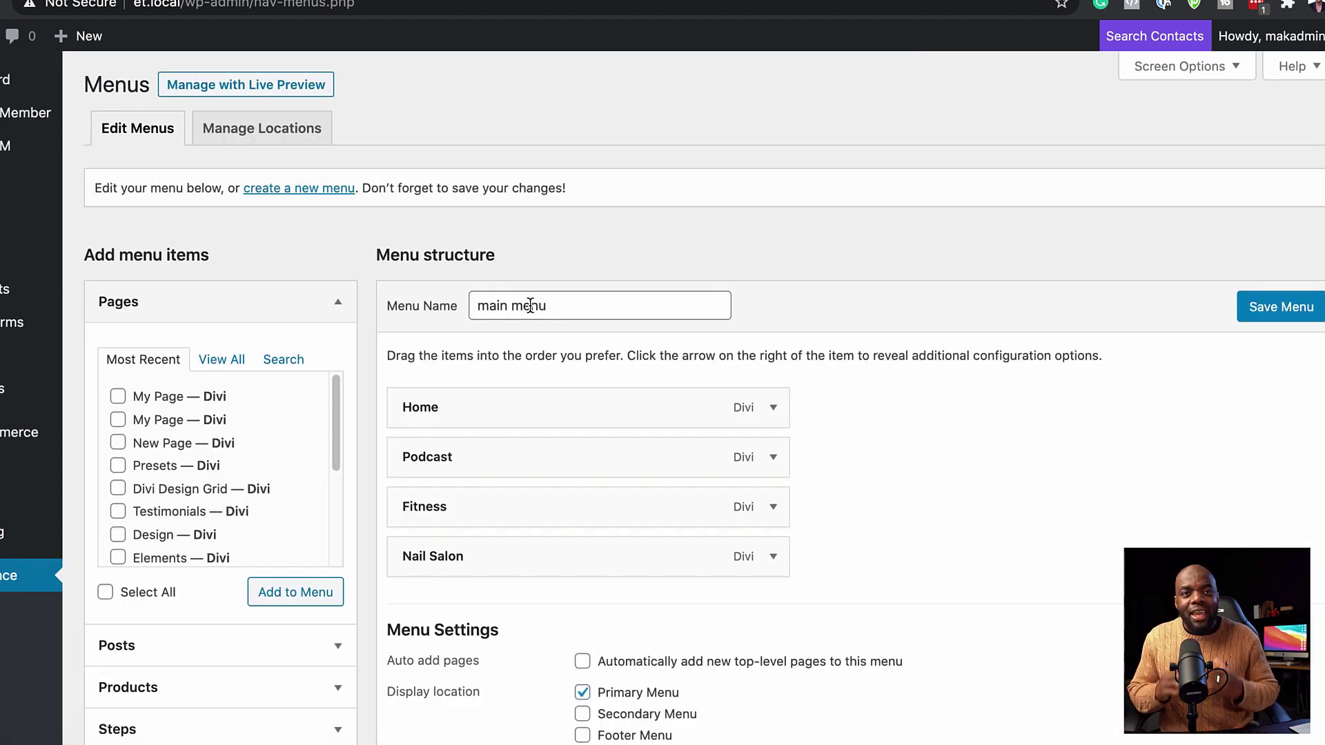
click(300, 194)
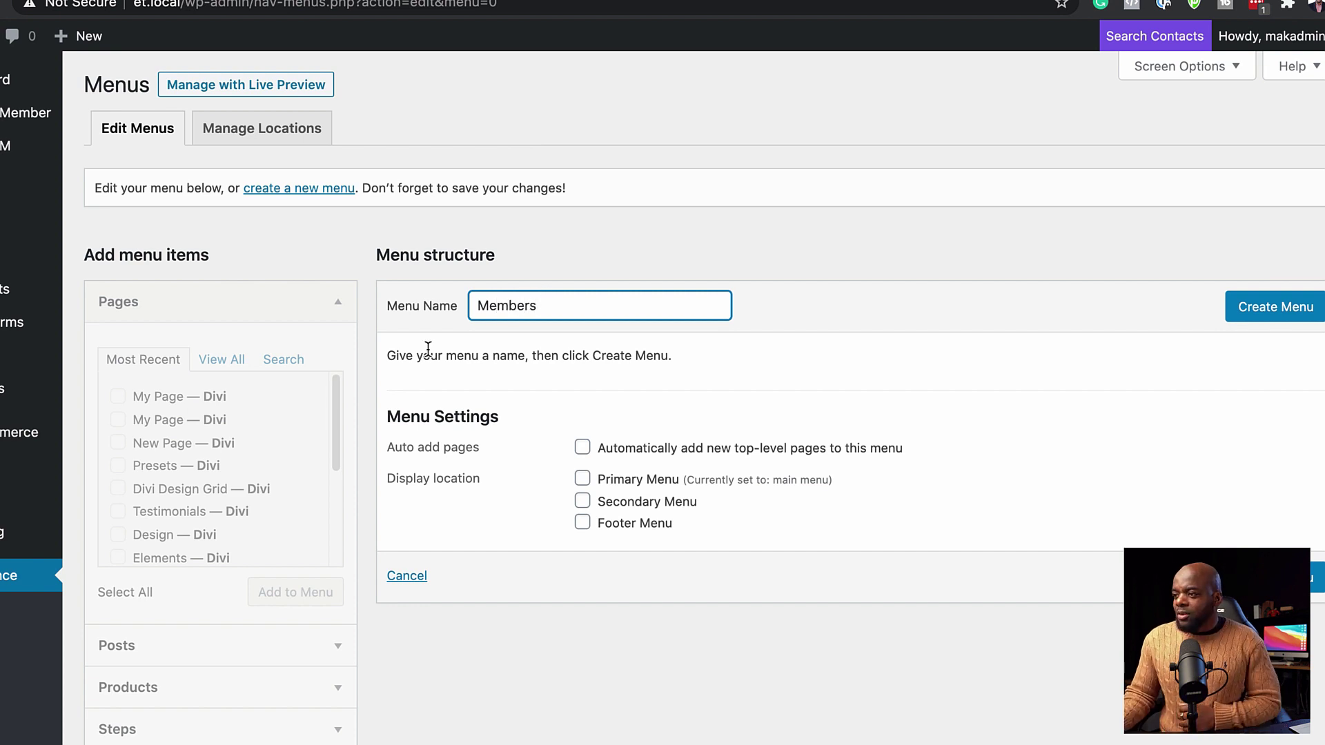
click(1276, 311)
scroll(200, 512, down, 5)
- Add a Custom Link with URL # labelled 'Members Templates' to the menu
scroll(209, 494, down, 5)
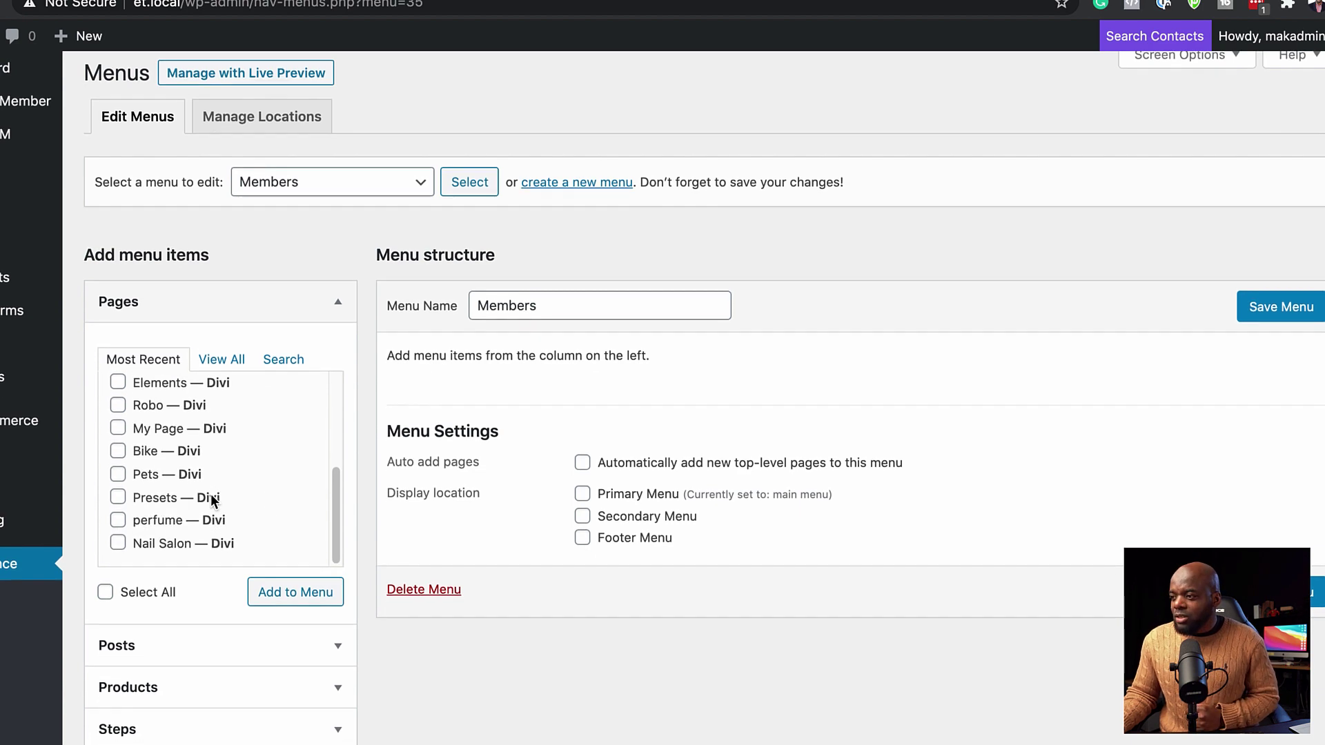
scroll(210, 494, down, 1)
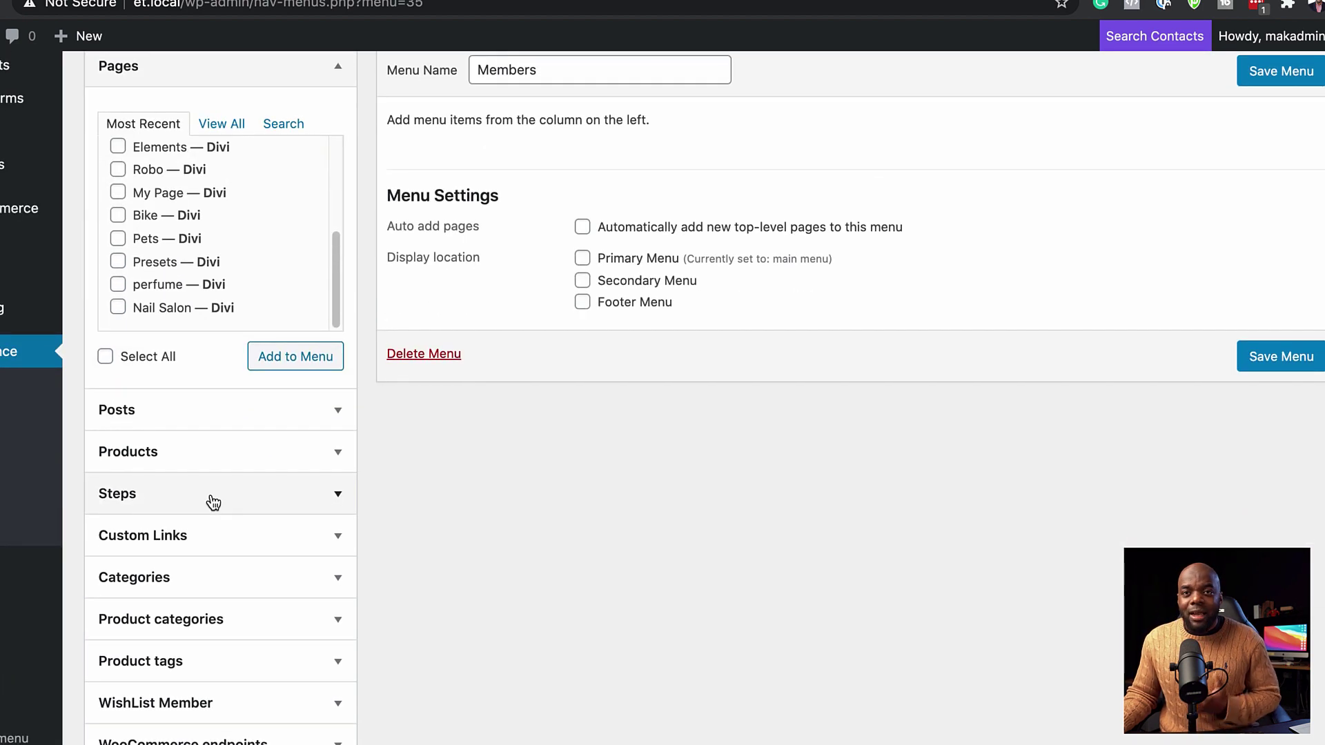
click(185, 537)
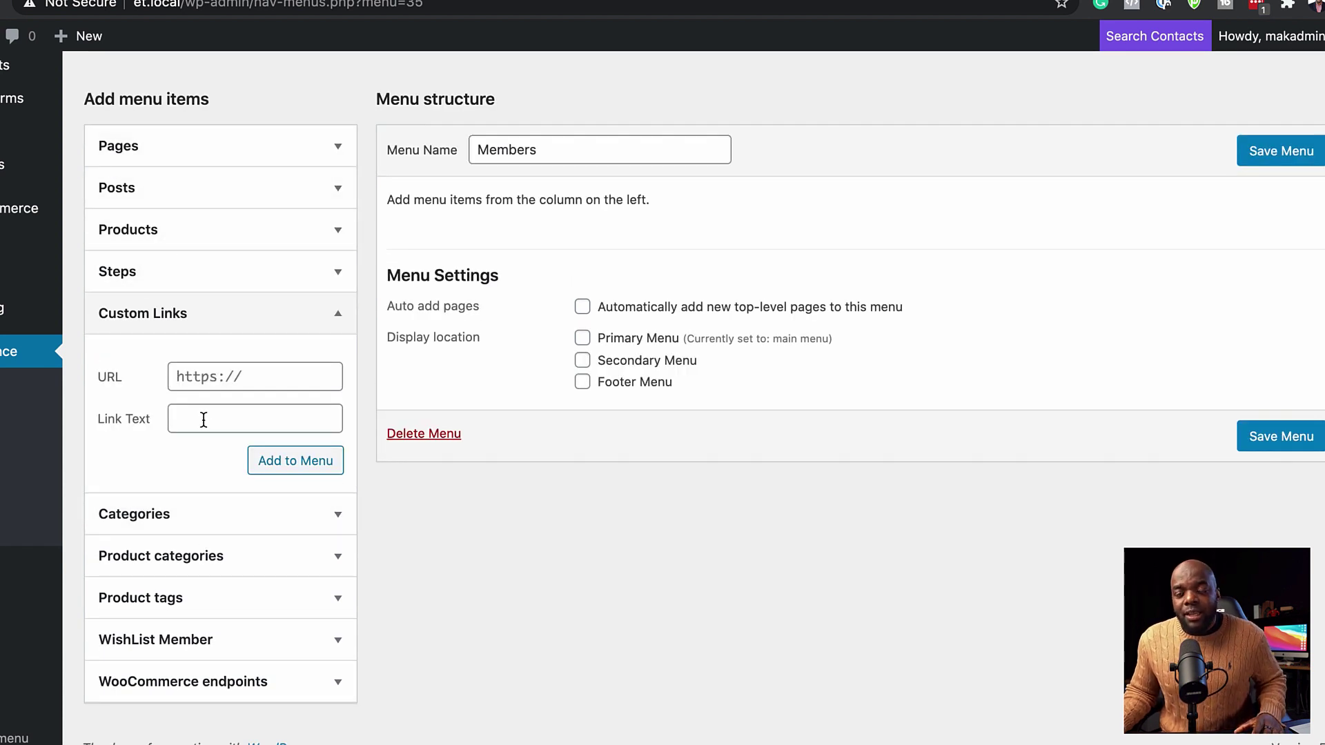
click(264, 377)
text(#)
click(265, 419)
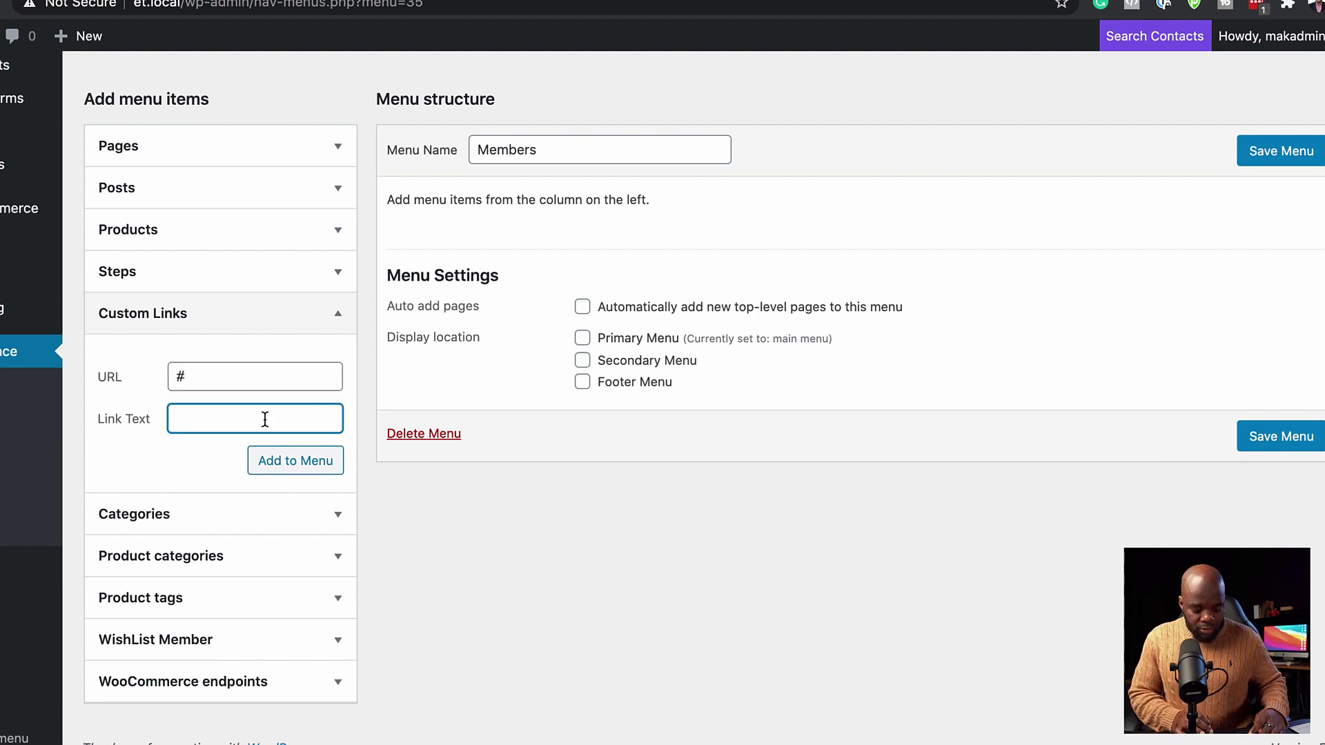
text(members Templates)
click(189, 419)
key(BackSpace)
text(M)
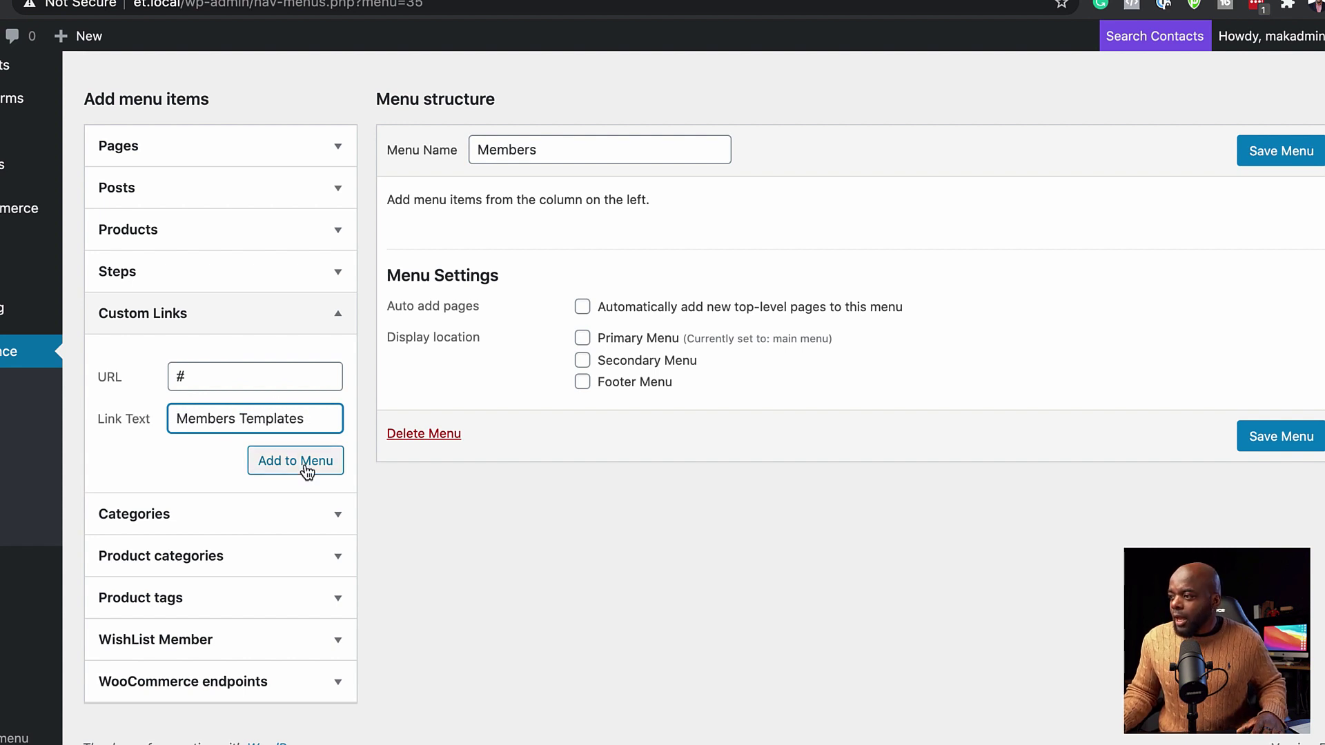
click(298, 461)
- Add Custom Links 'Advanced Courses' and 'Bonuses', both with URL #
click(210, 374)
text(#)
click(197, 421)
text(Ad)
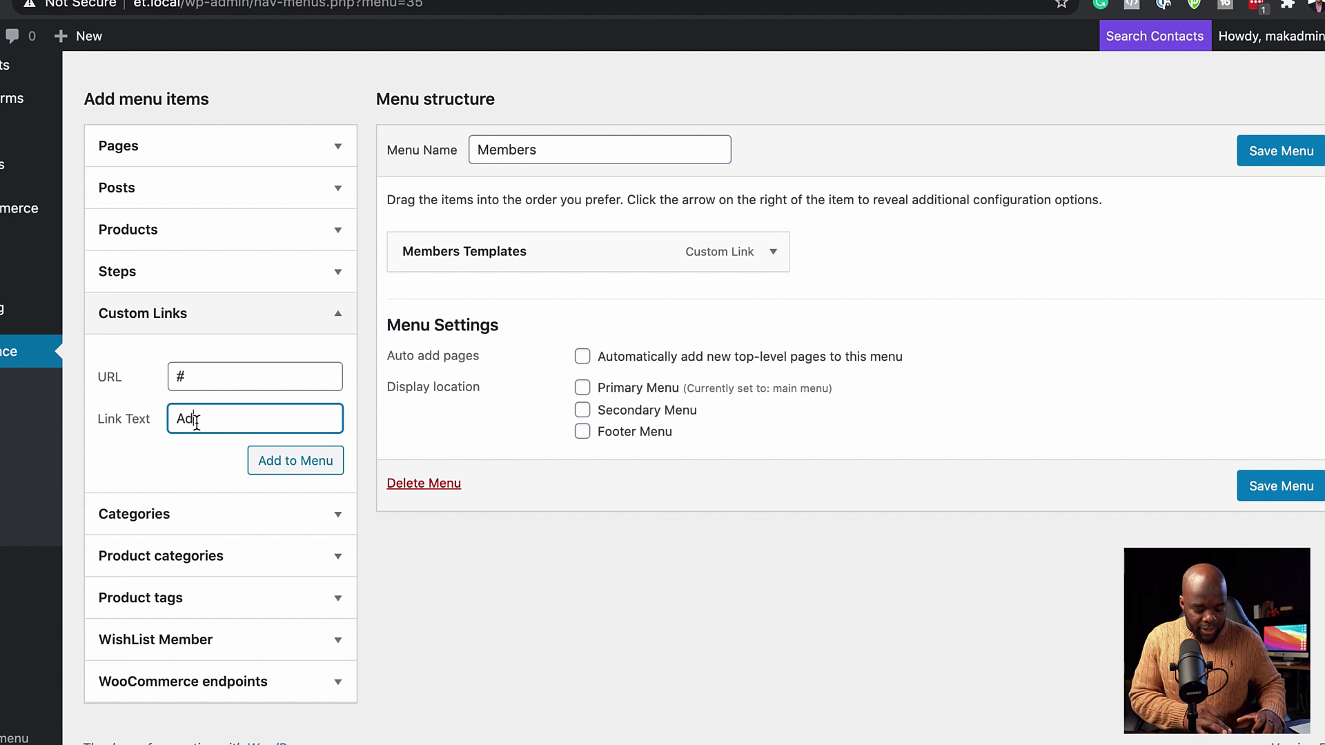
text(vanced Courses)
key(Return)
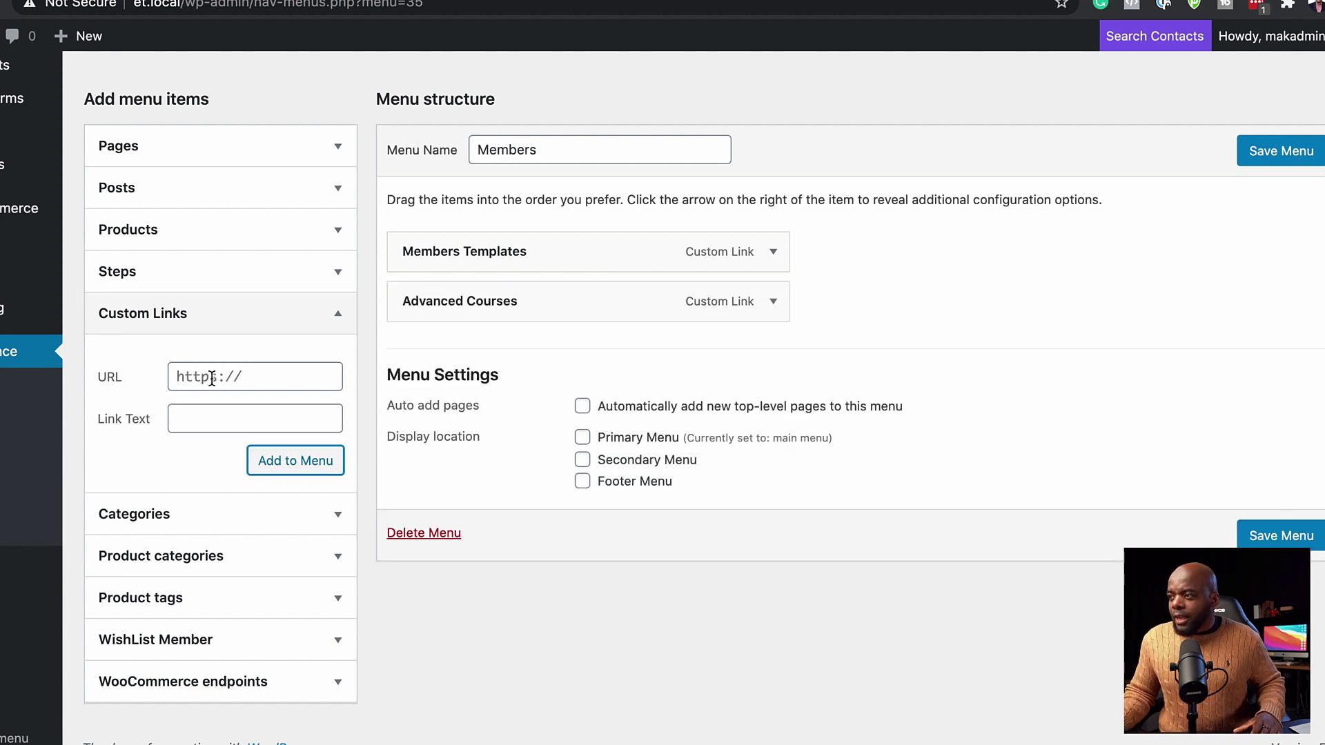
click(212, 378)
text(#)
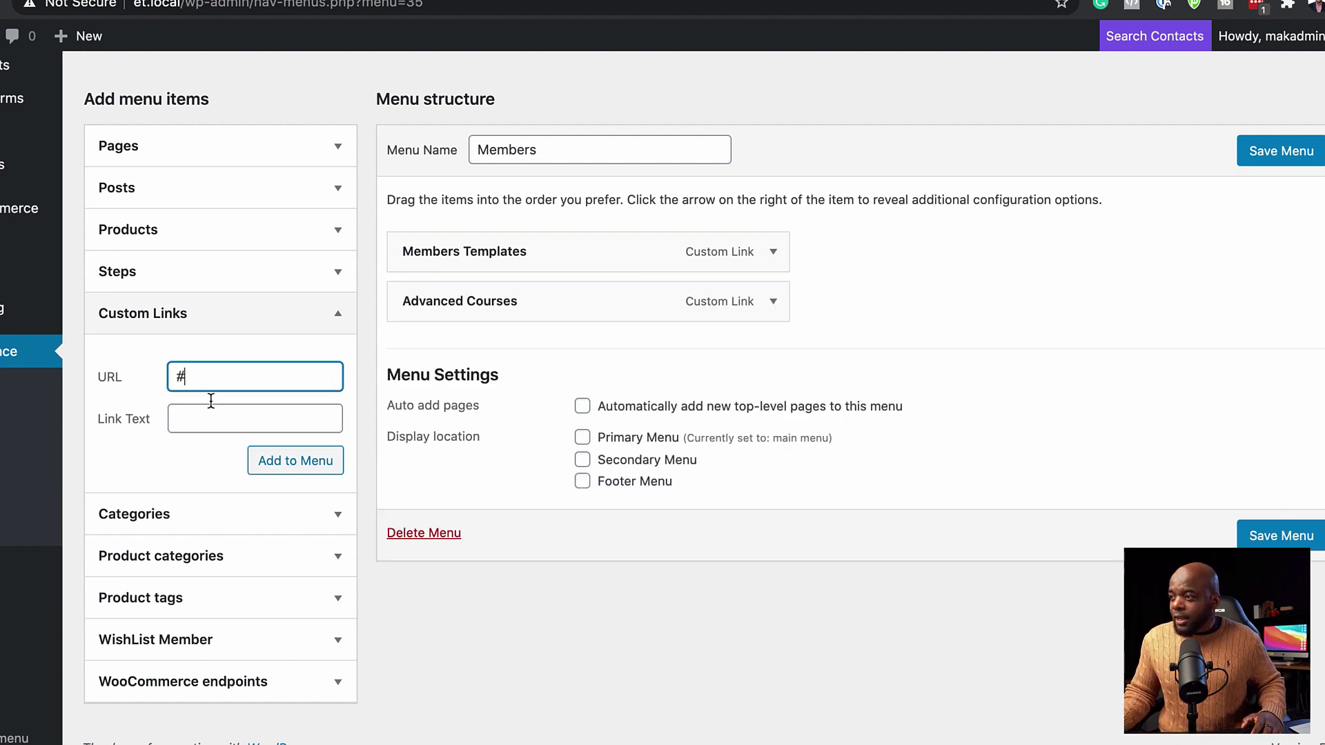
click(202, 421)
text(Bonuses)
click(285, 463)
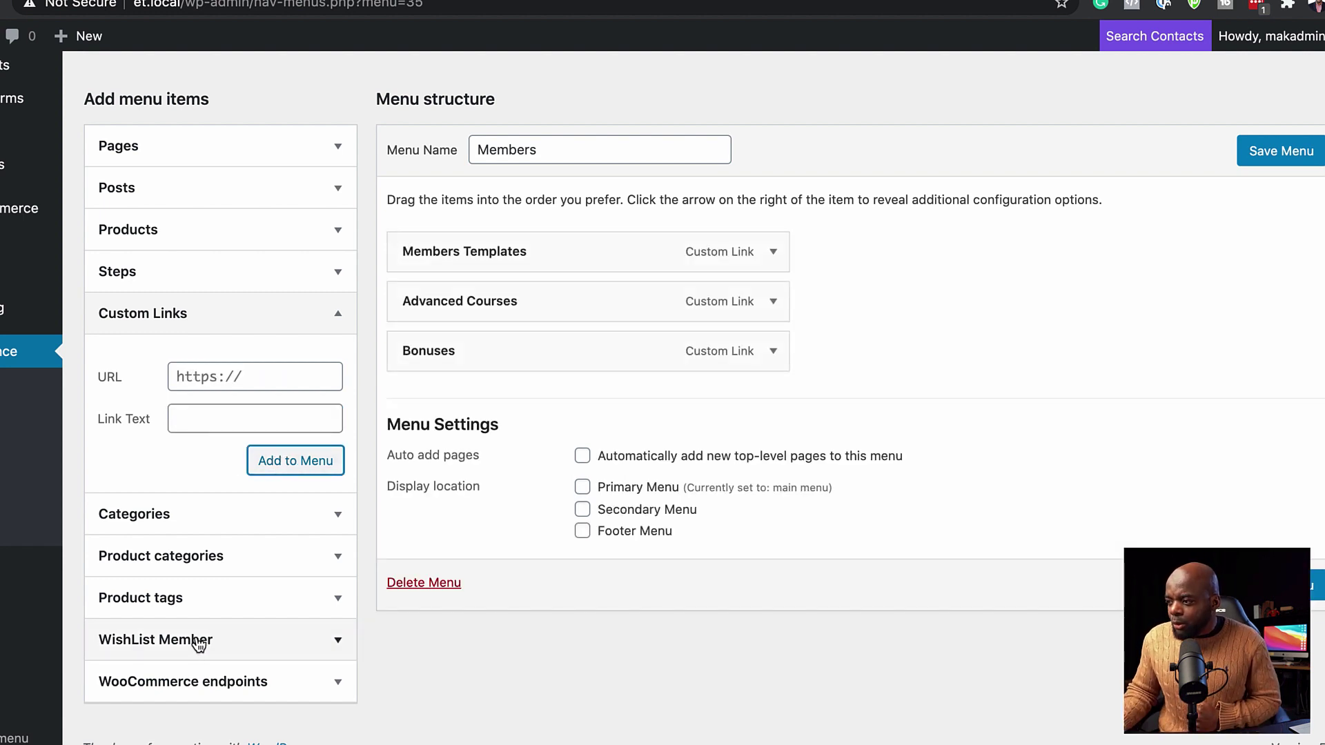
- Add the WishList Member Log Out link and save the Members menu
click(200, 642)
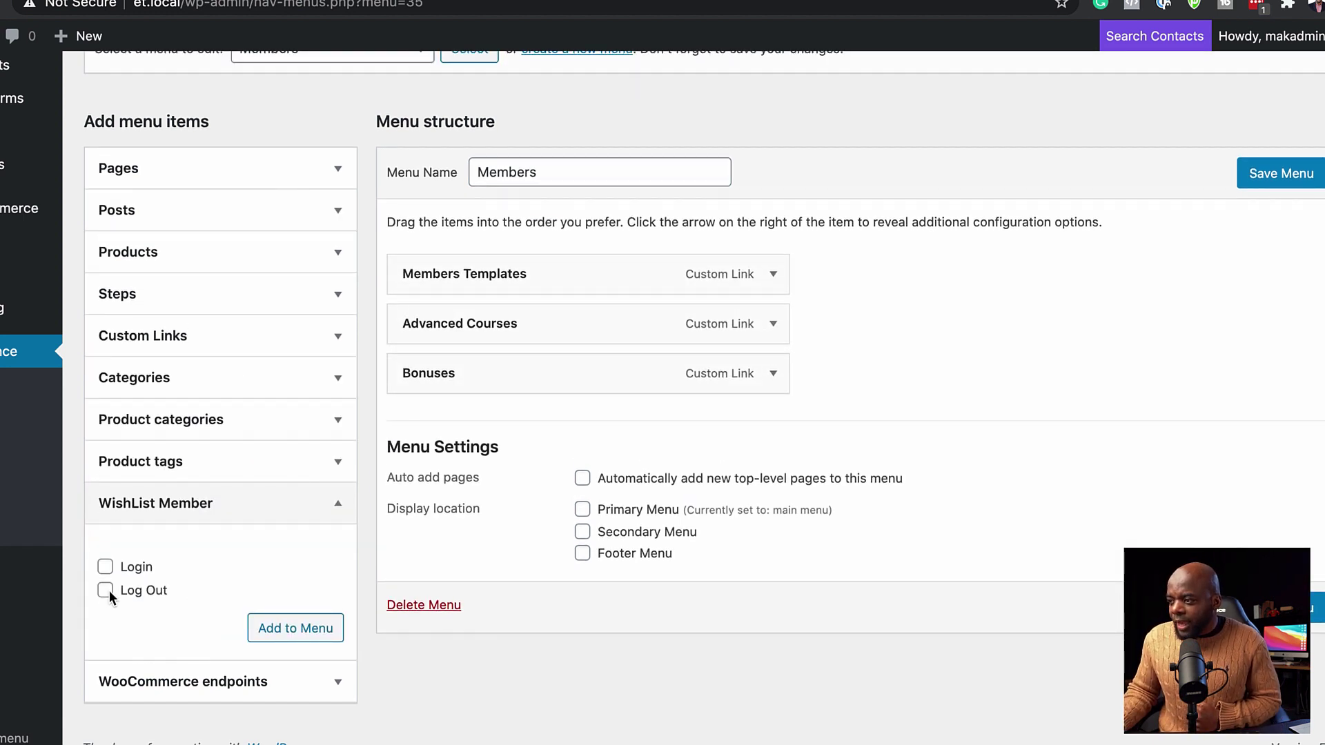
click(106, 592)
click(297, 638)
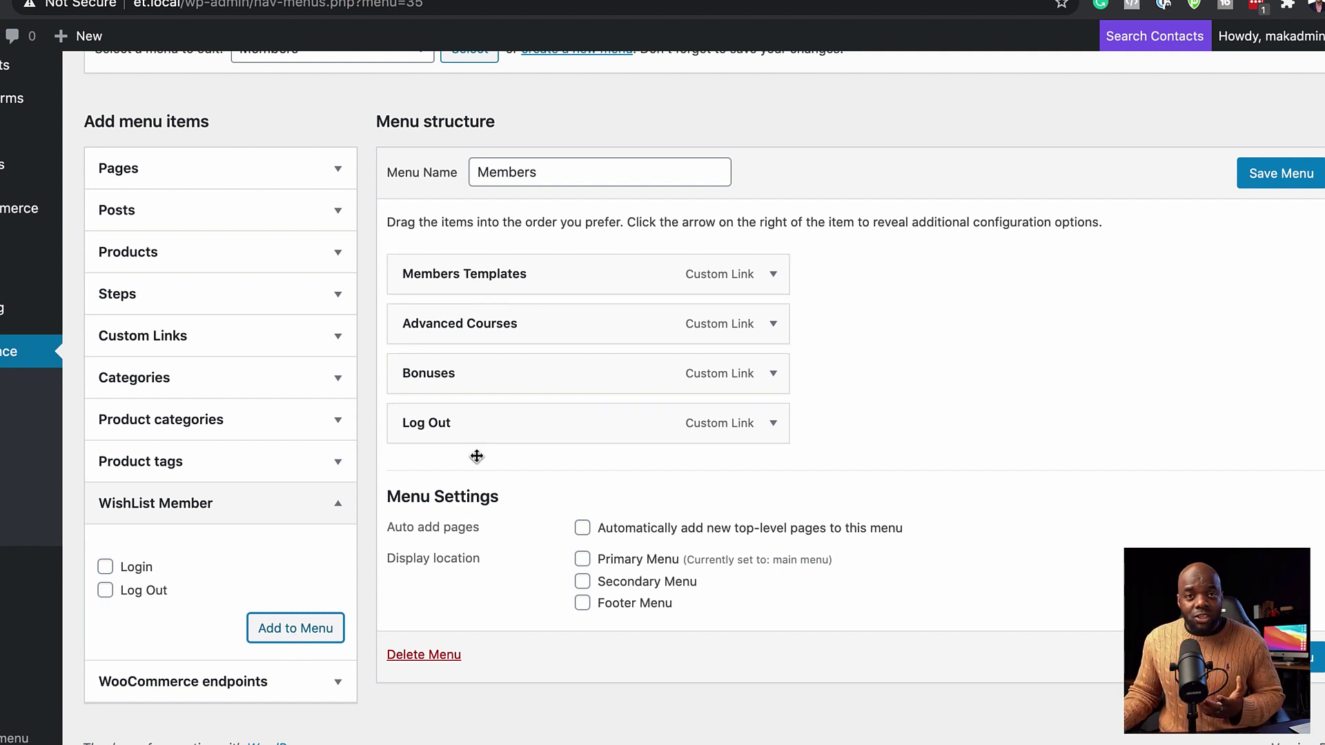
click(1287, 181)
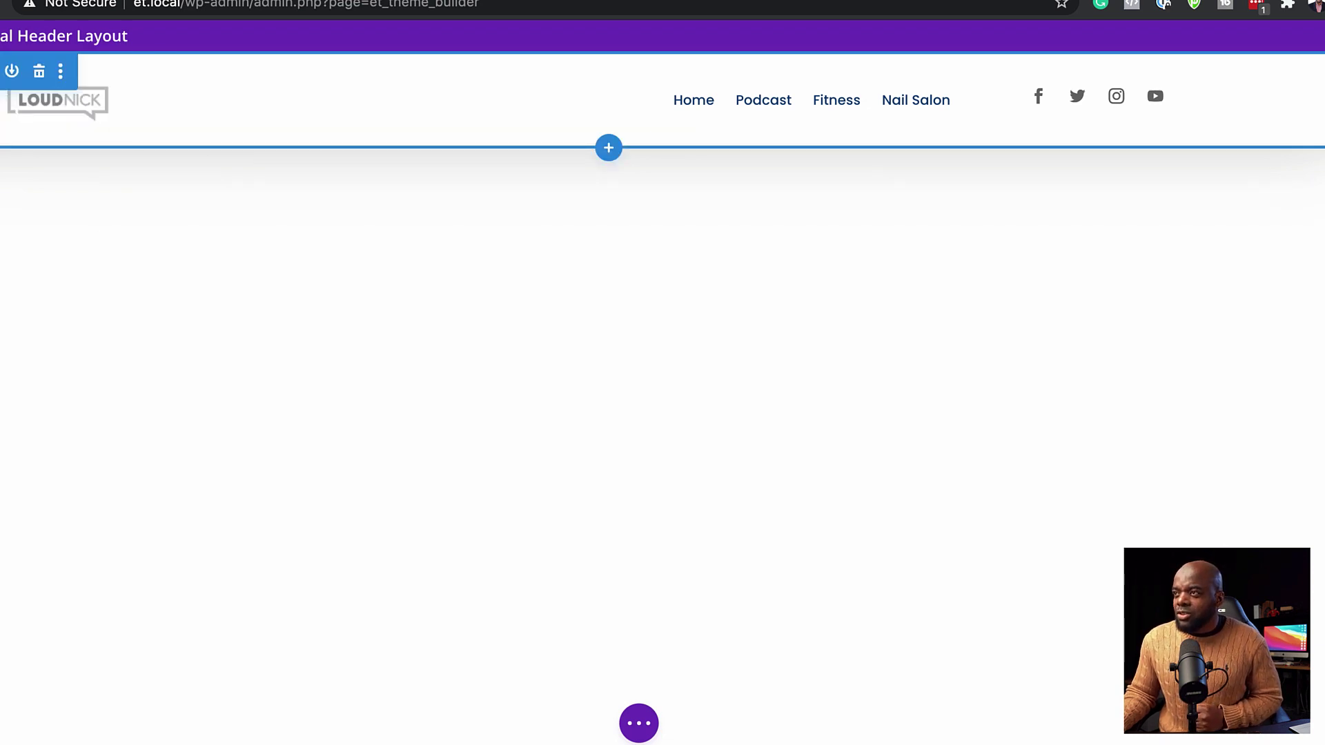
- Copy and paste the header section with Cmd+C and Cmd+V to create a duplicate
key(super+c)
key(super+v)
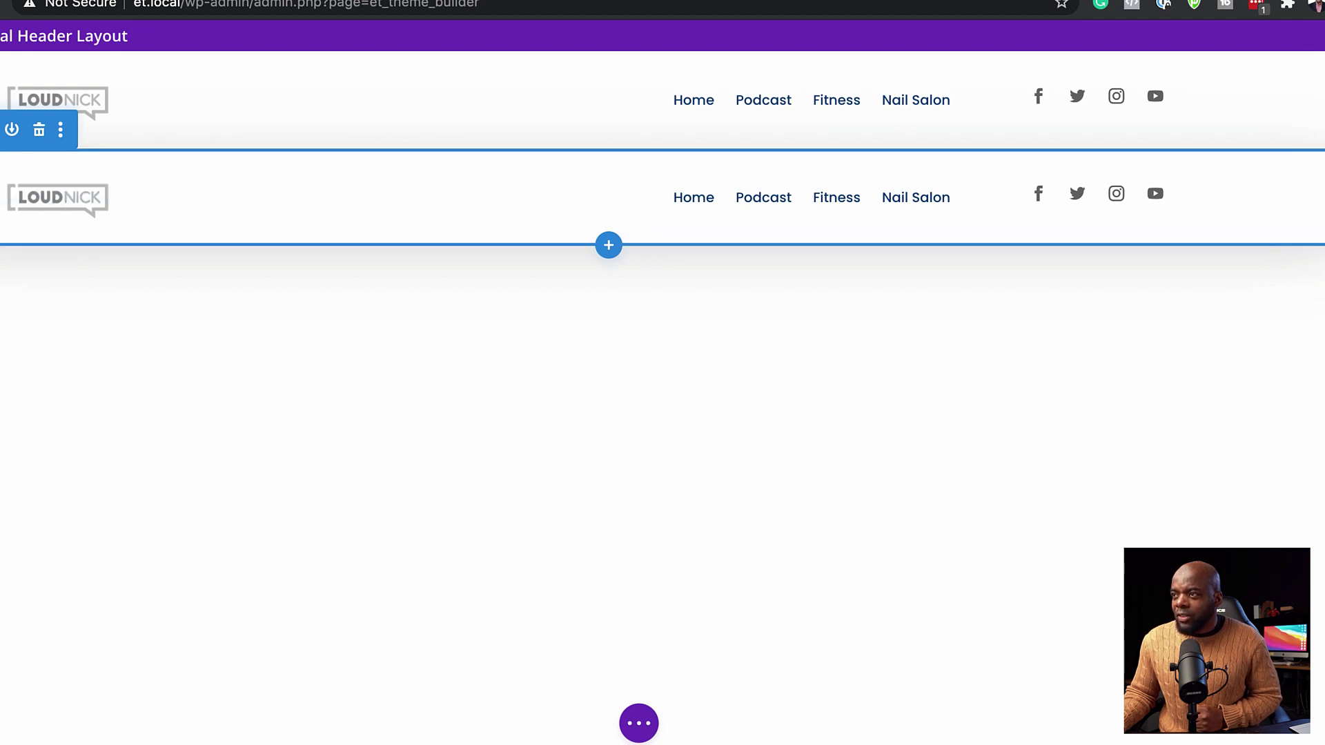
- Set the duplicated section's WishList Member visibility to 'Members in Membership Level(s)' and save
click(39, 141)
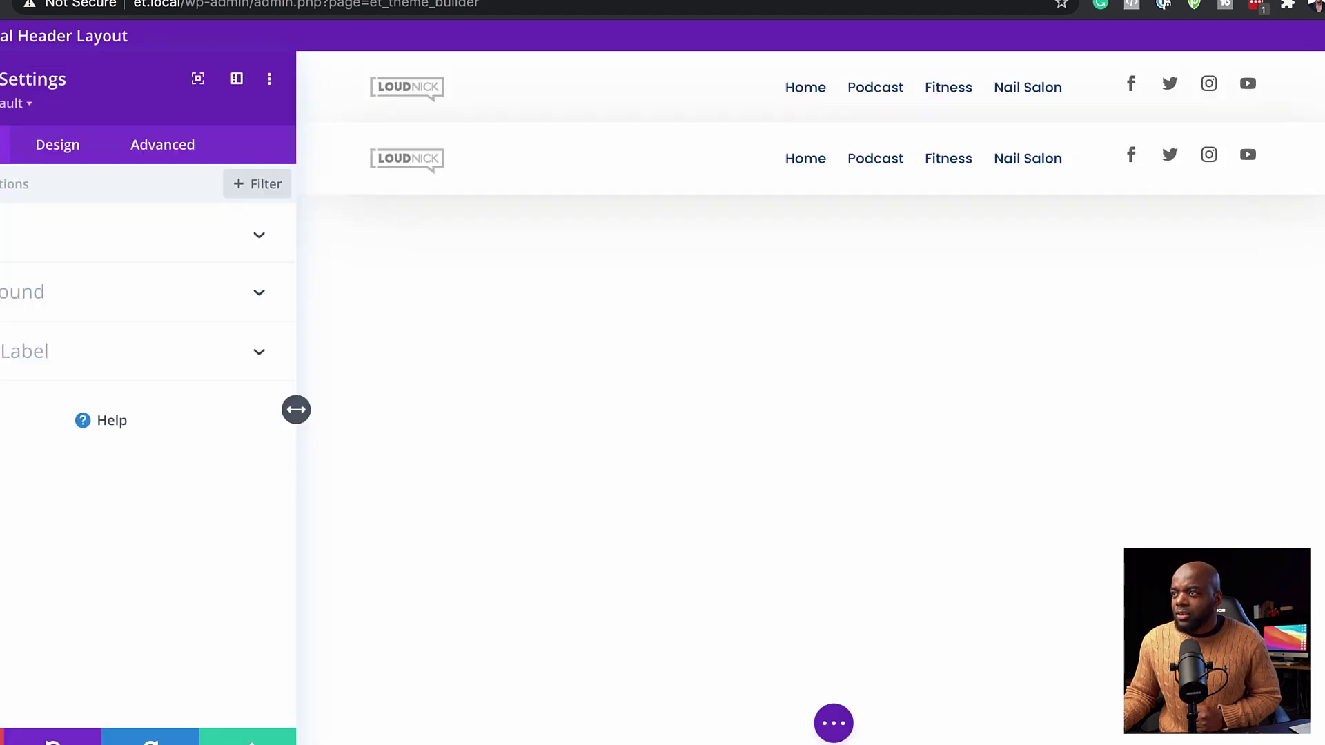
click(148, 143)
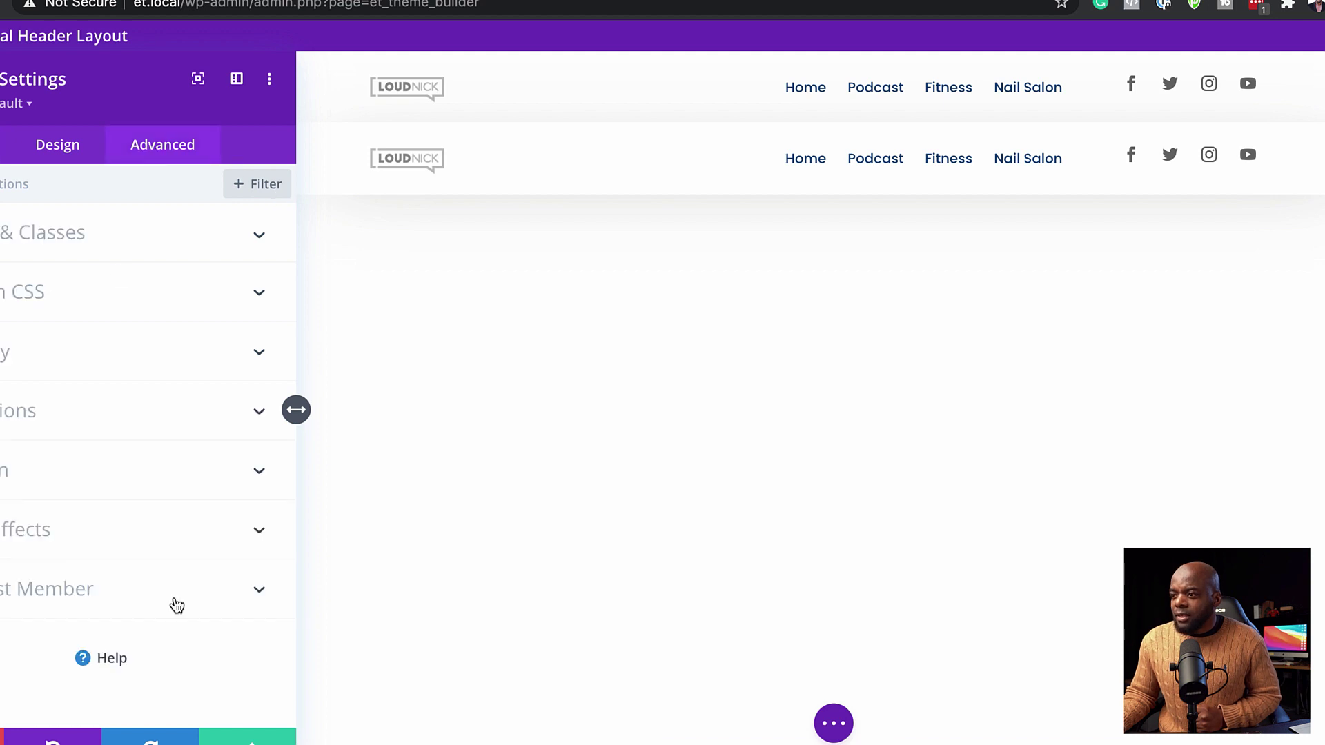
click(90, 596)
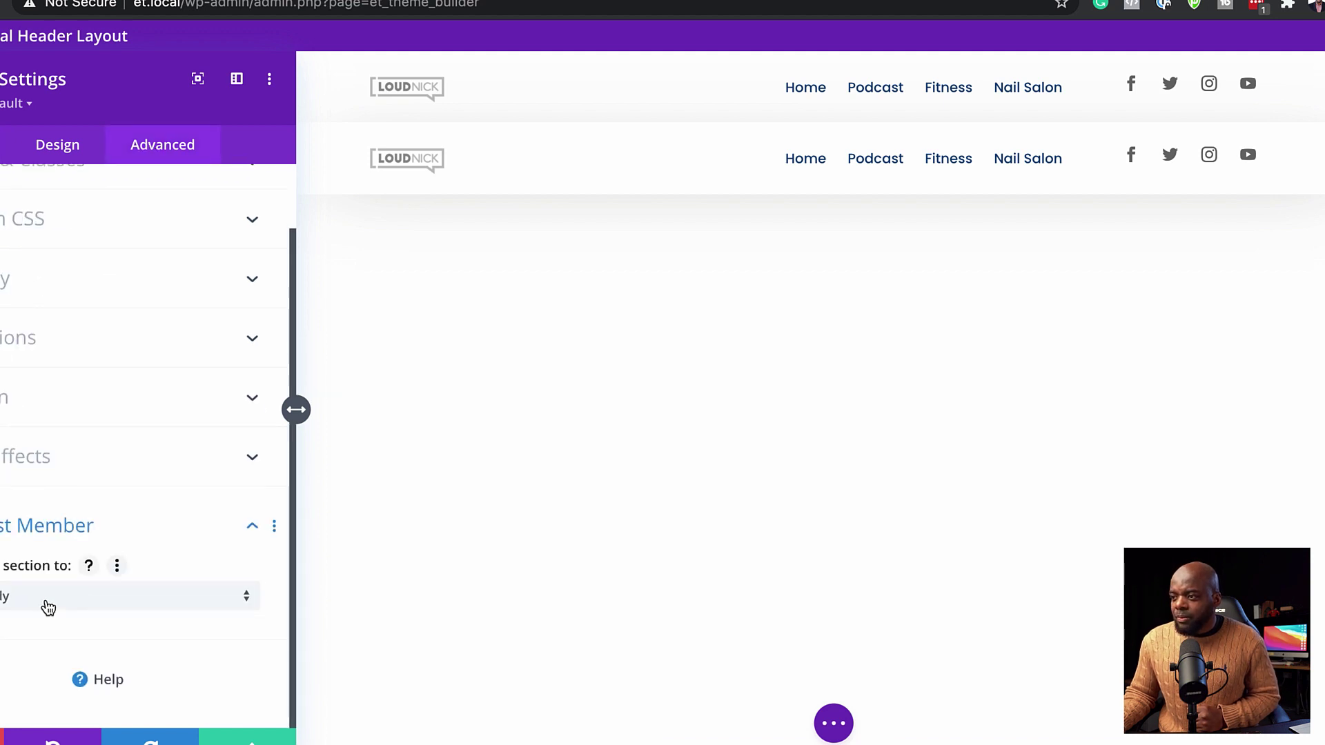
click(44, 602)
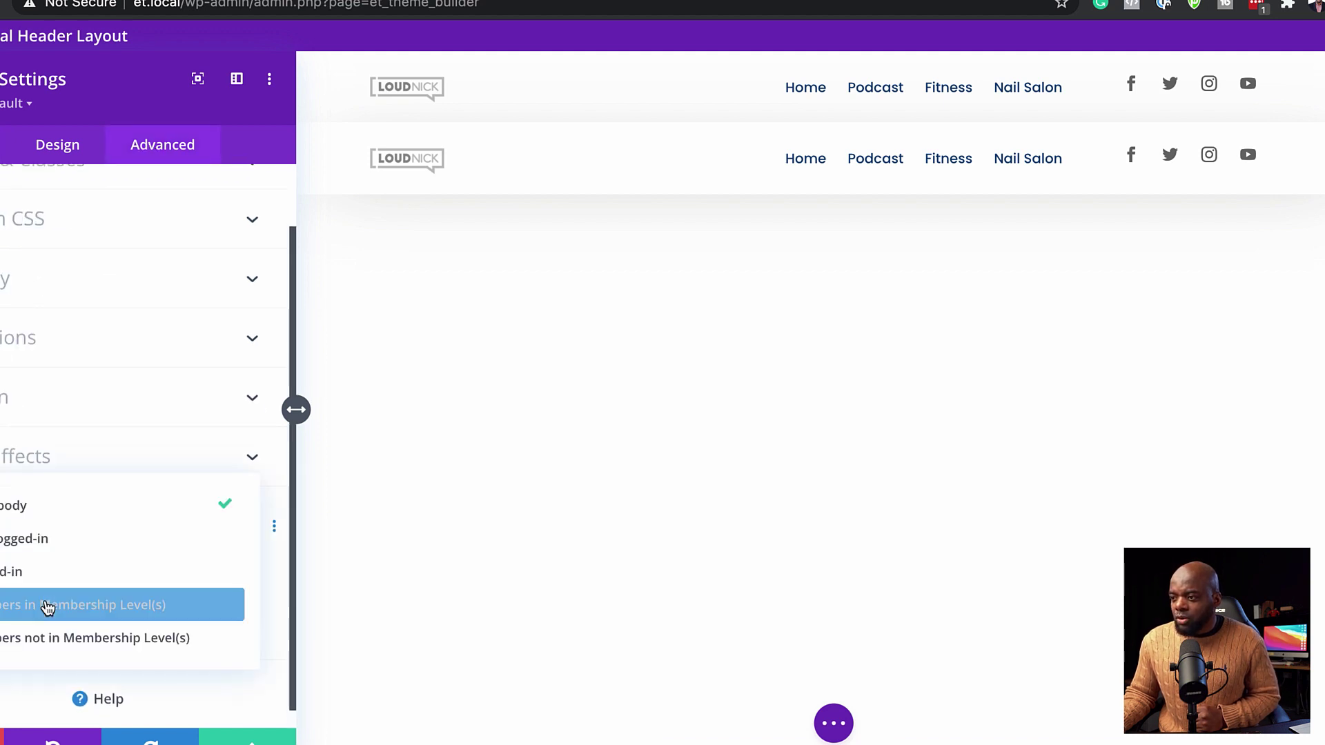
click(111, 606)
scroll(138, 662, down, 1)
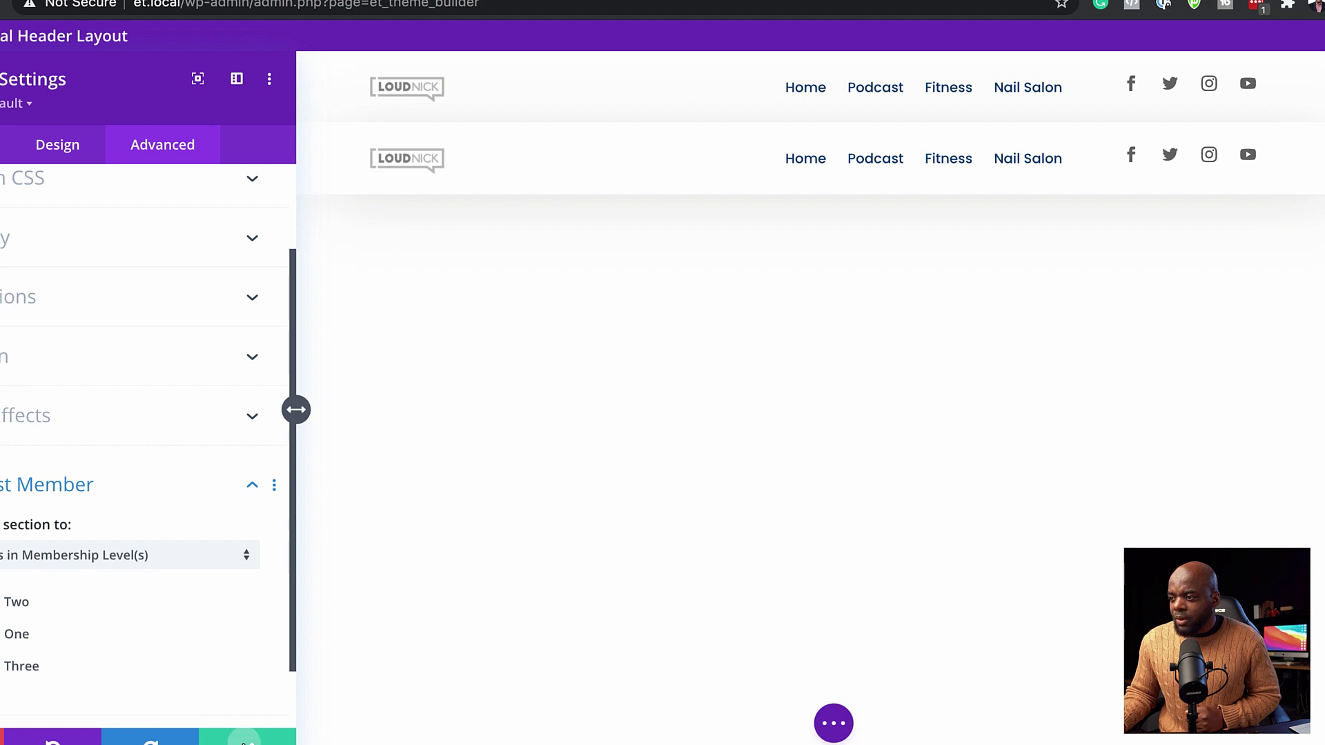
click(247, 737)
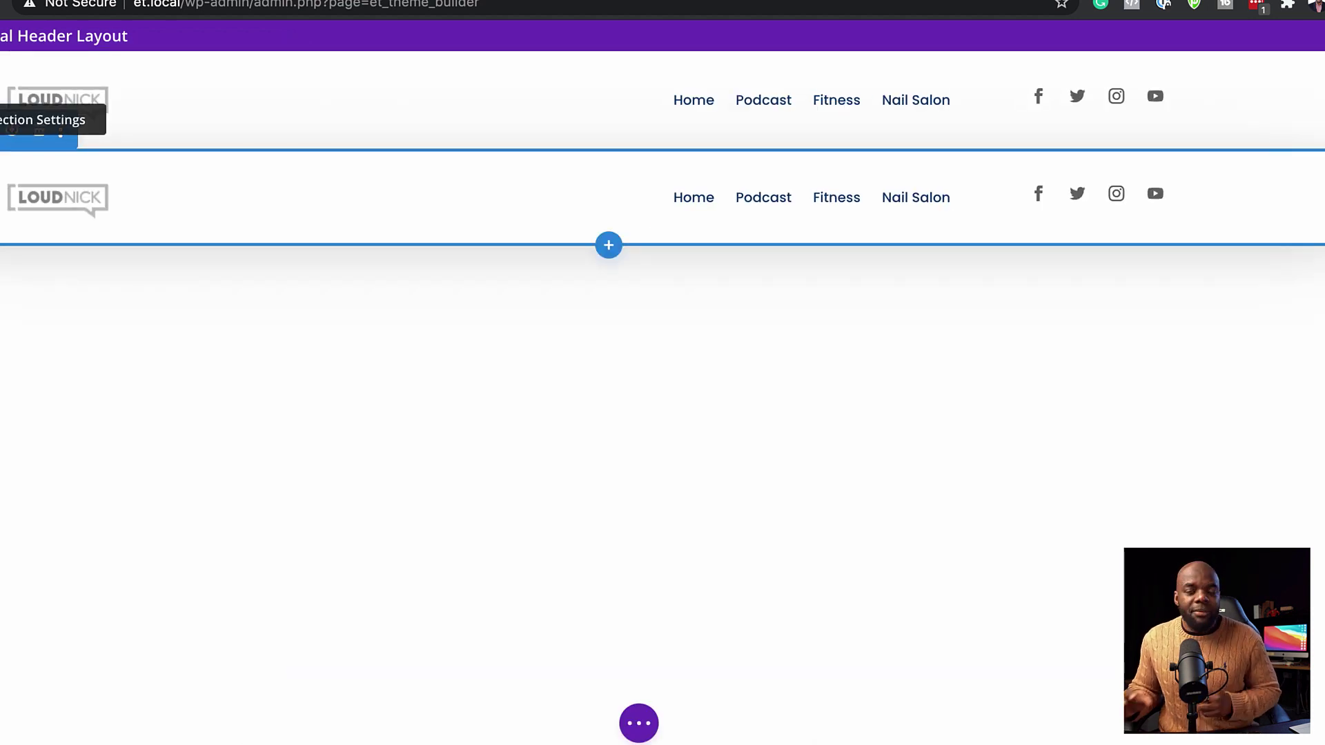
click(12, 131)
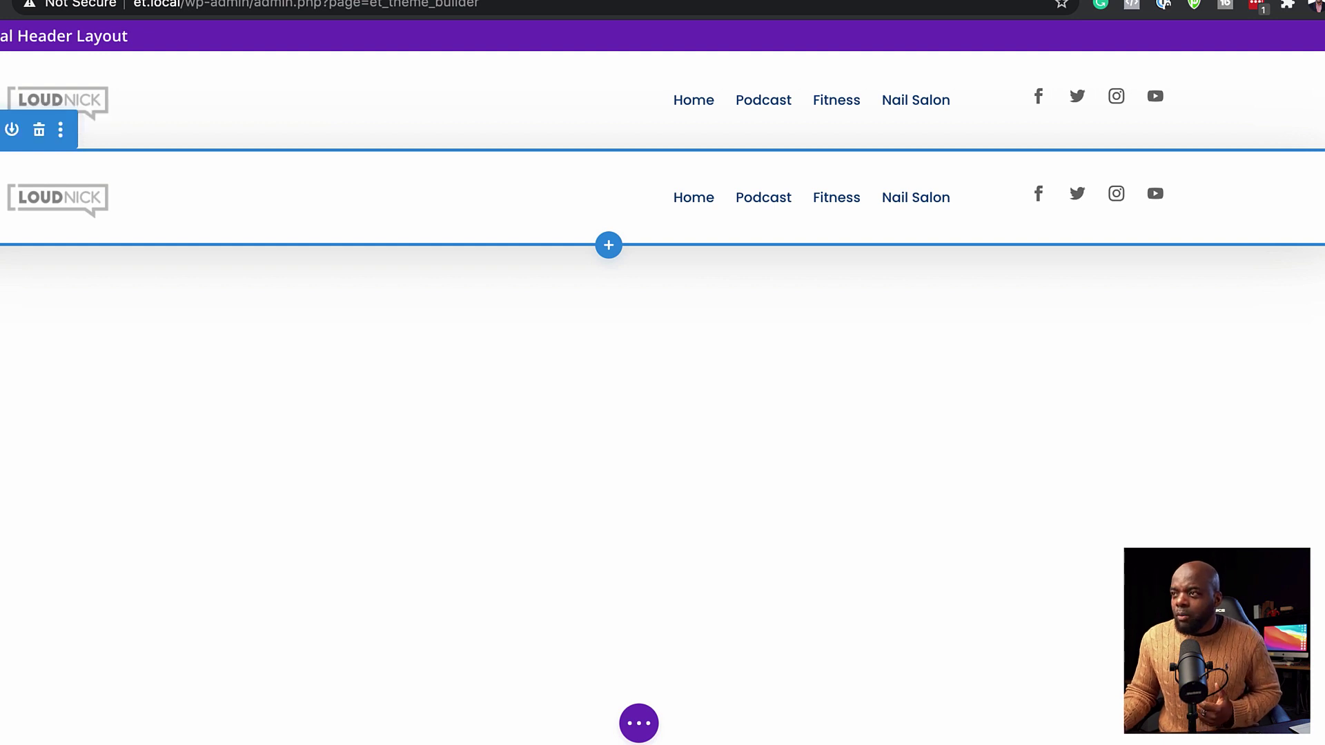
- Give the second header row a dark gray background, 0vw bottom padding and Level Three-only visibility
click(20, 288)
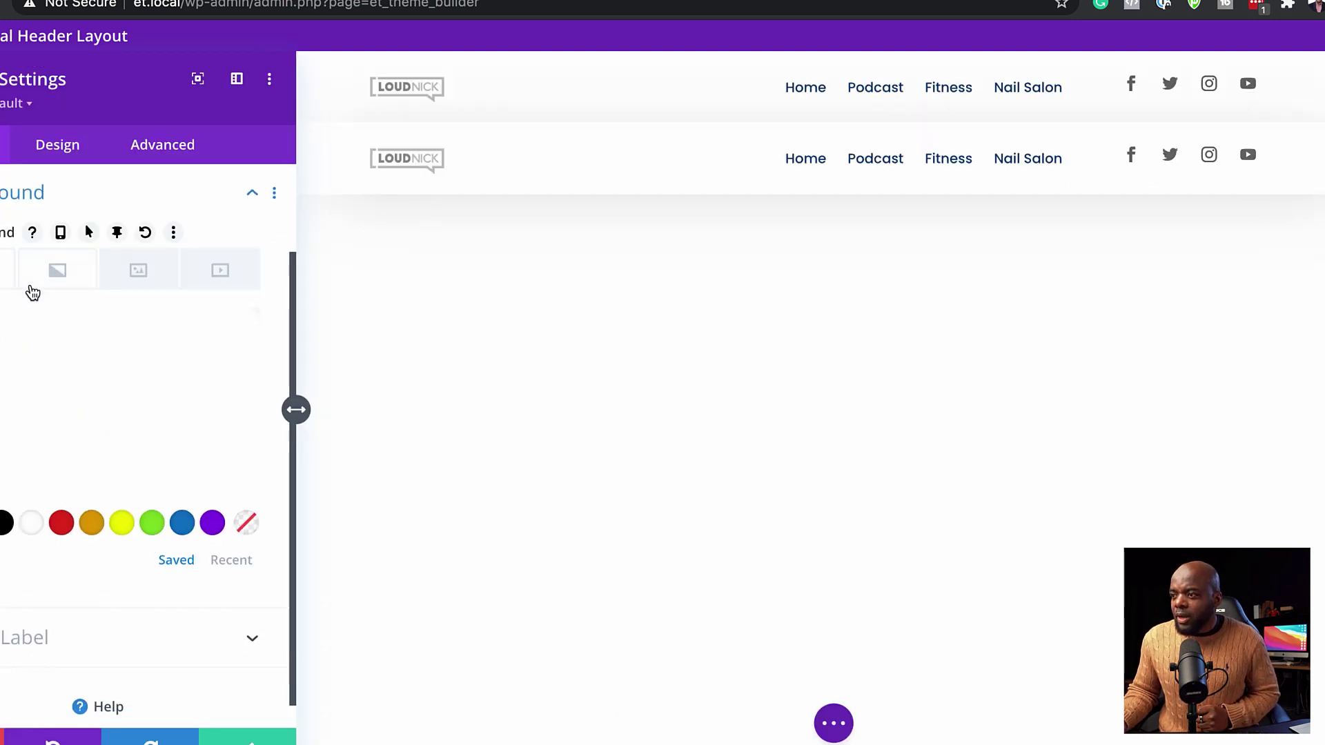
click(29, 436)
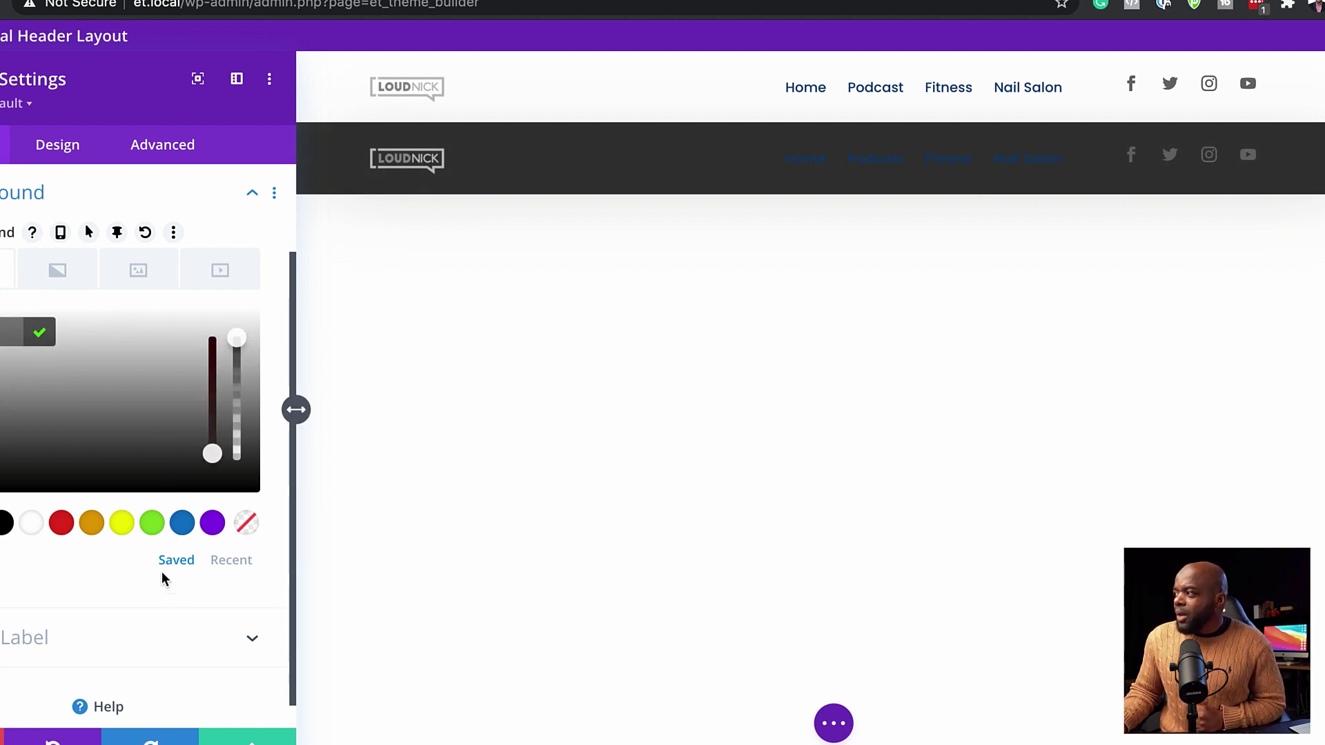
click(63, 145)
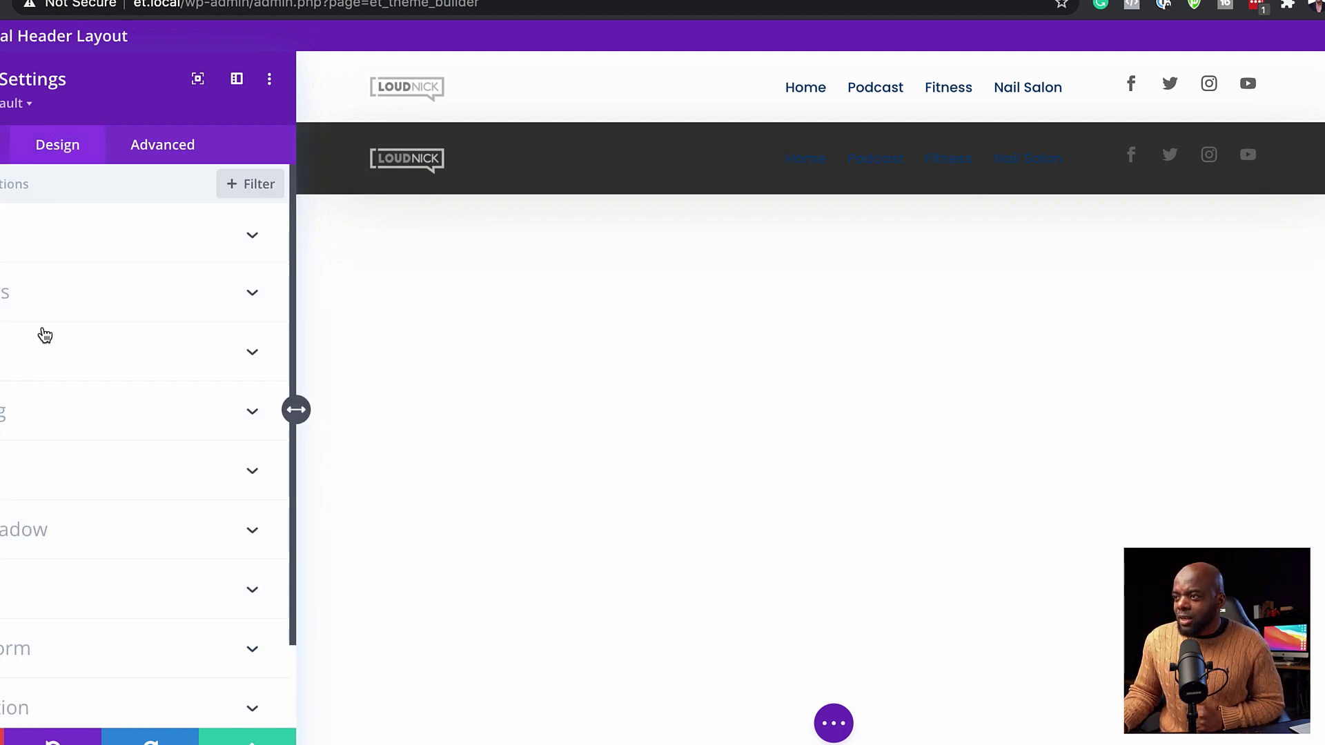
click(14, 411)
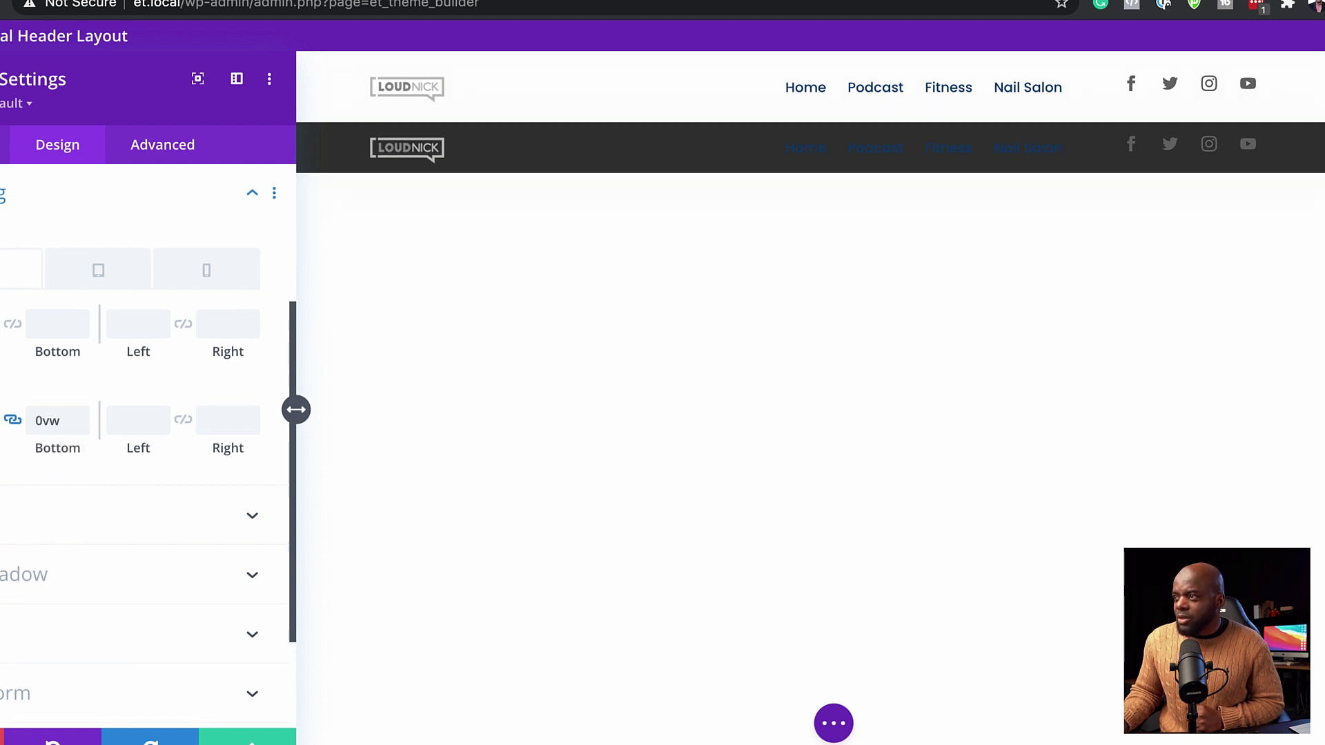
click(162, 146)
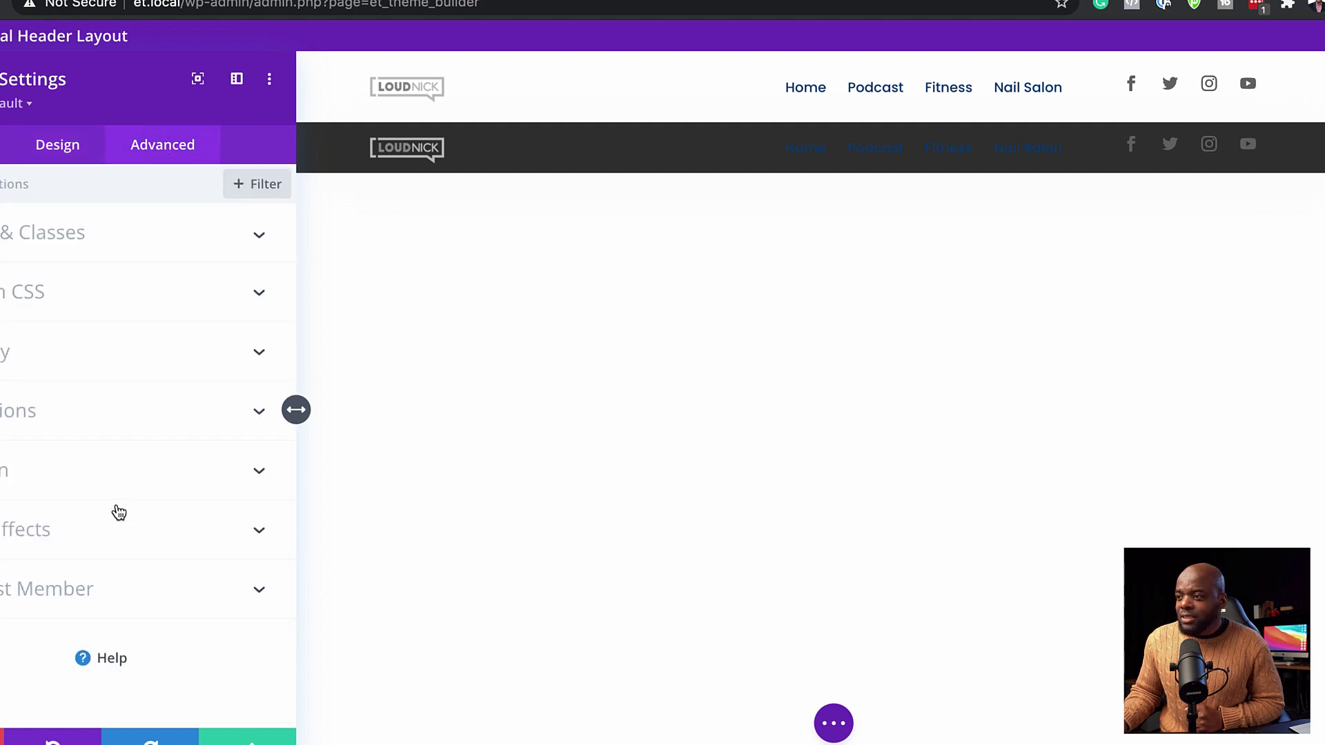
click(69, 583)
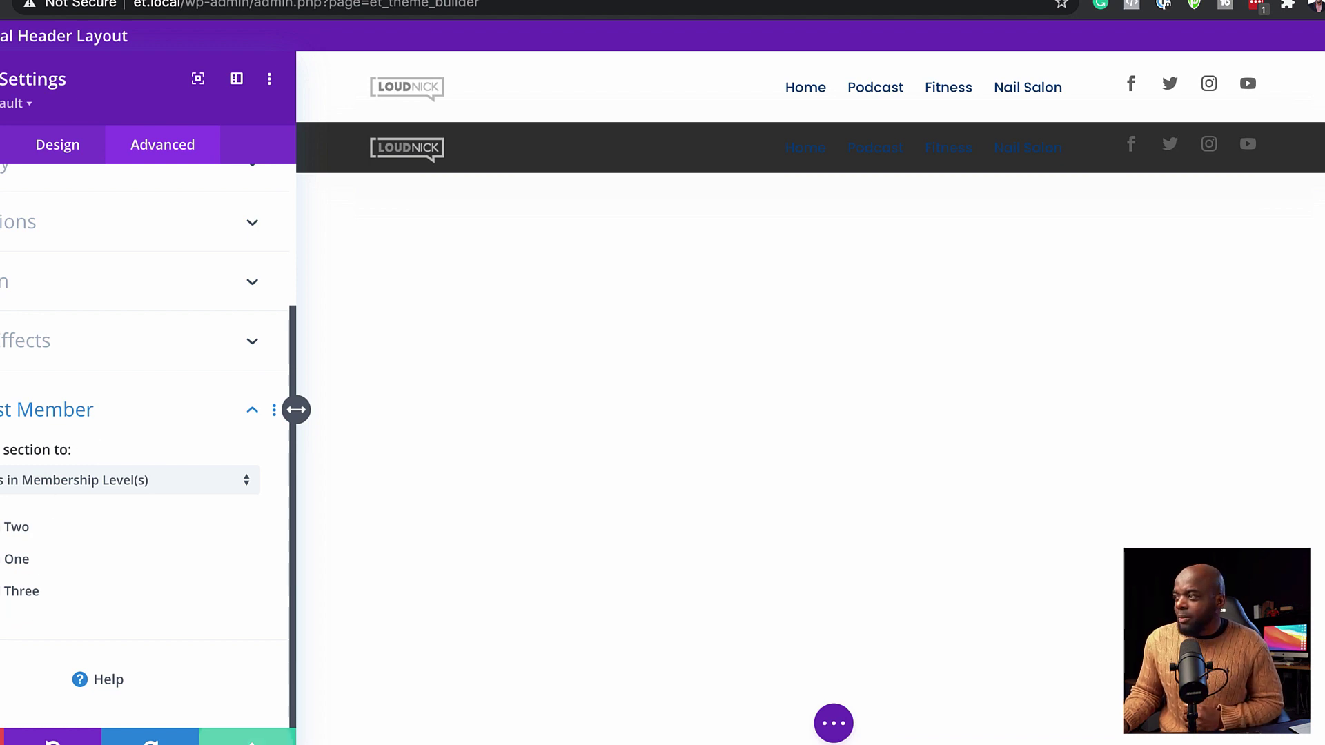
click(247, 737)
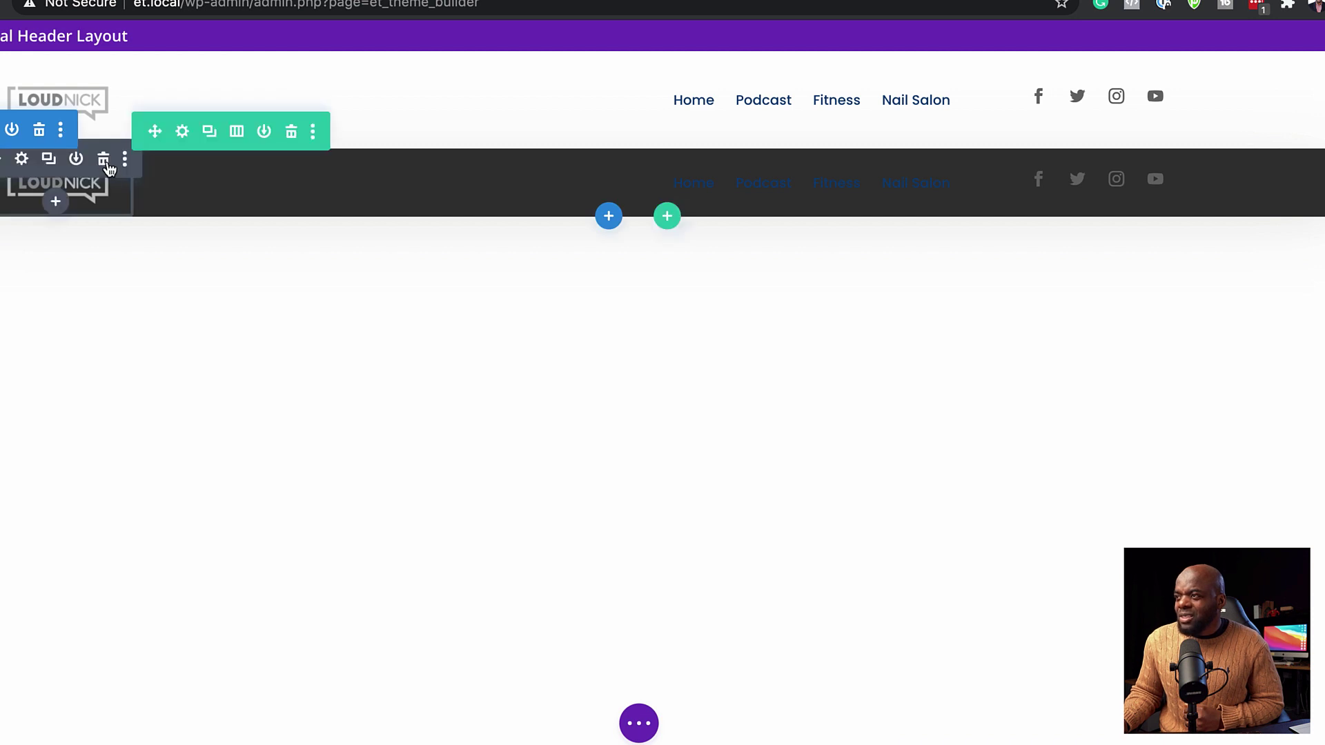
- Delete the dark row's logo and set its menu module to the Members menu with white text
click(103, 159)
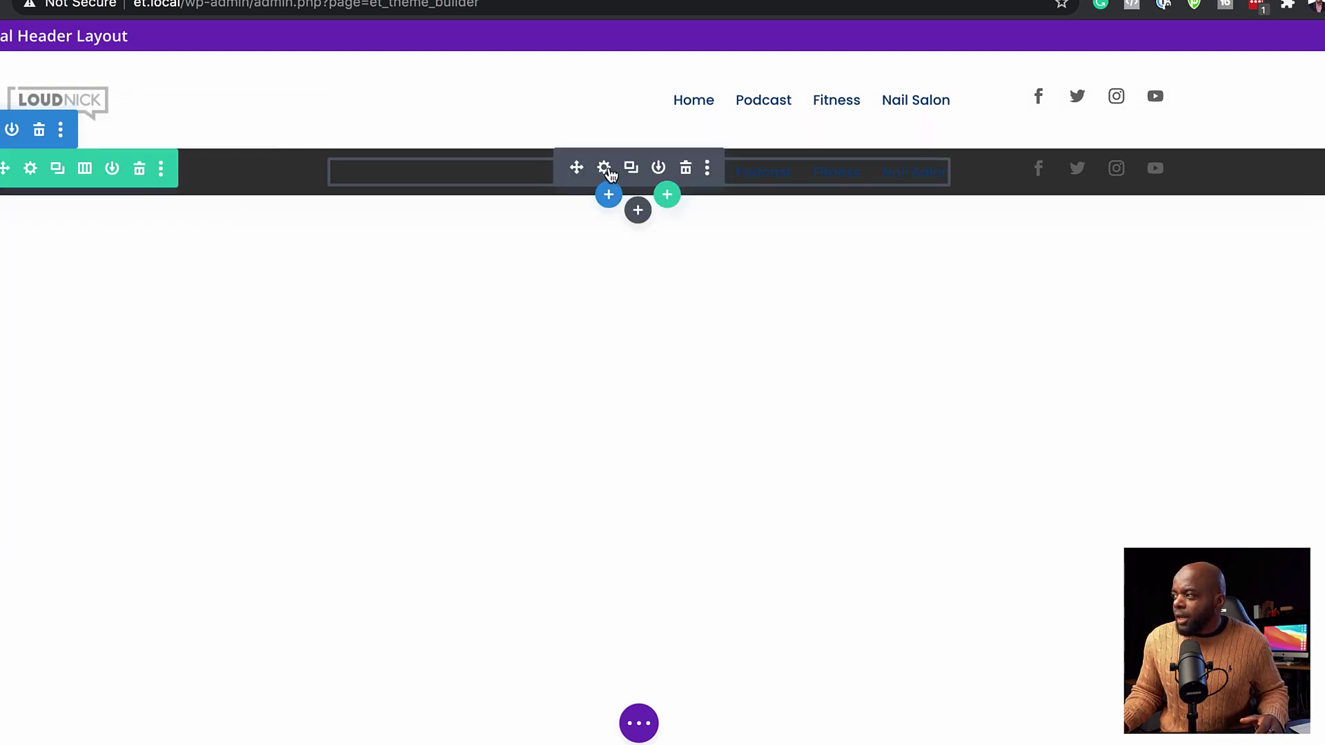
click(606, 168)
click(112, 310)
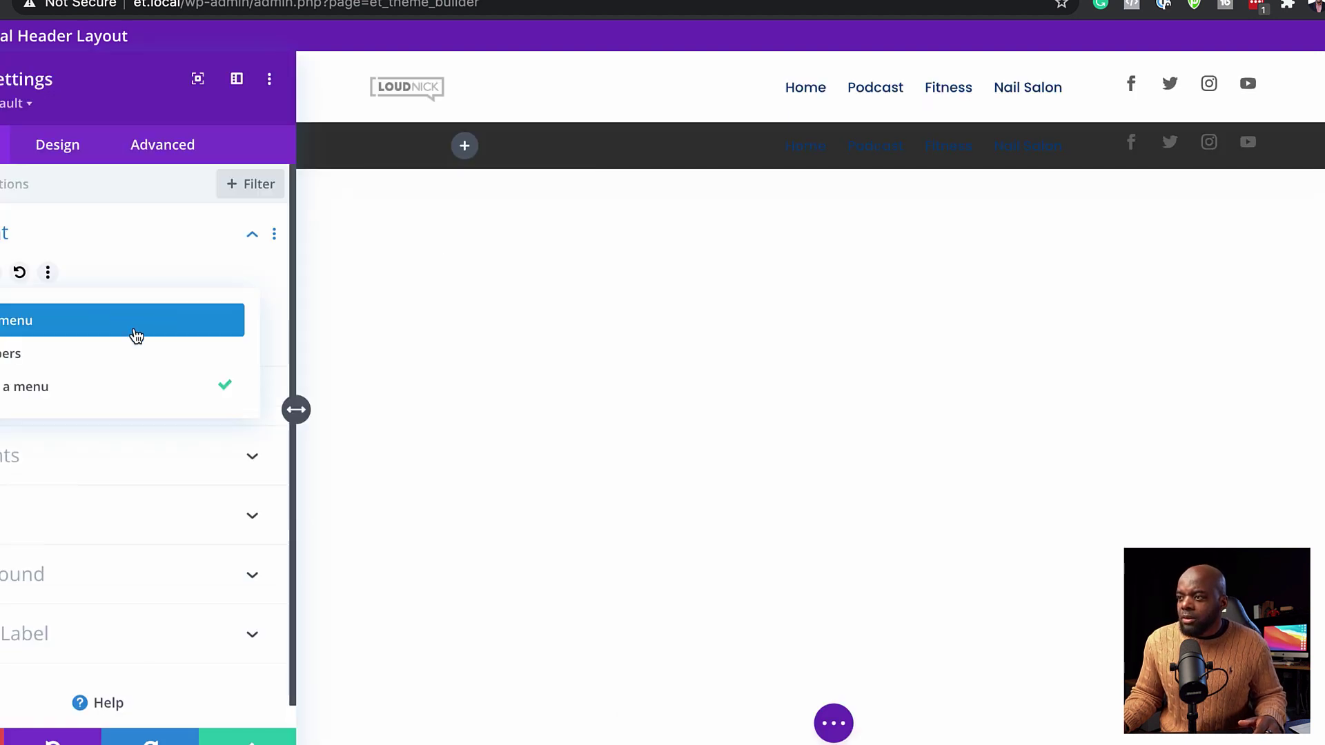
click(57, 362)
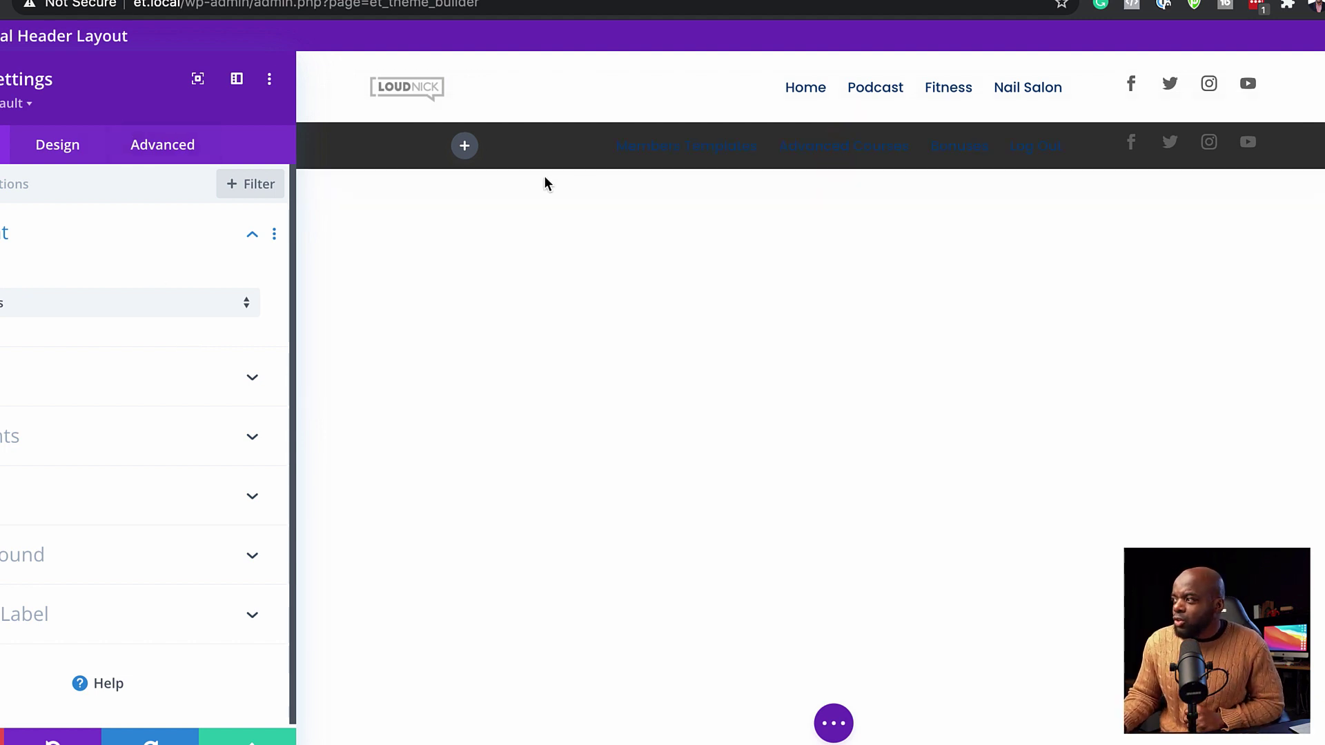
click(71, 145)
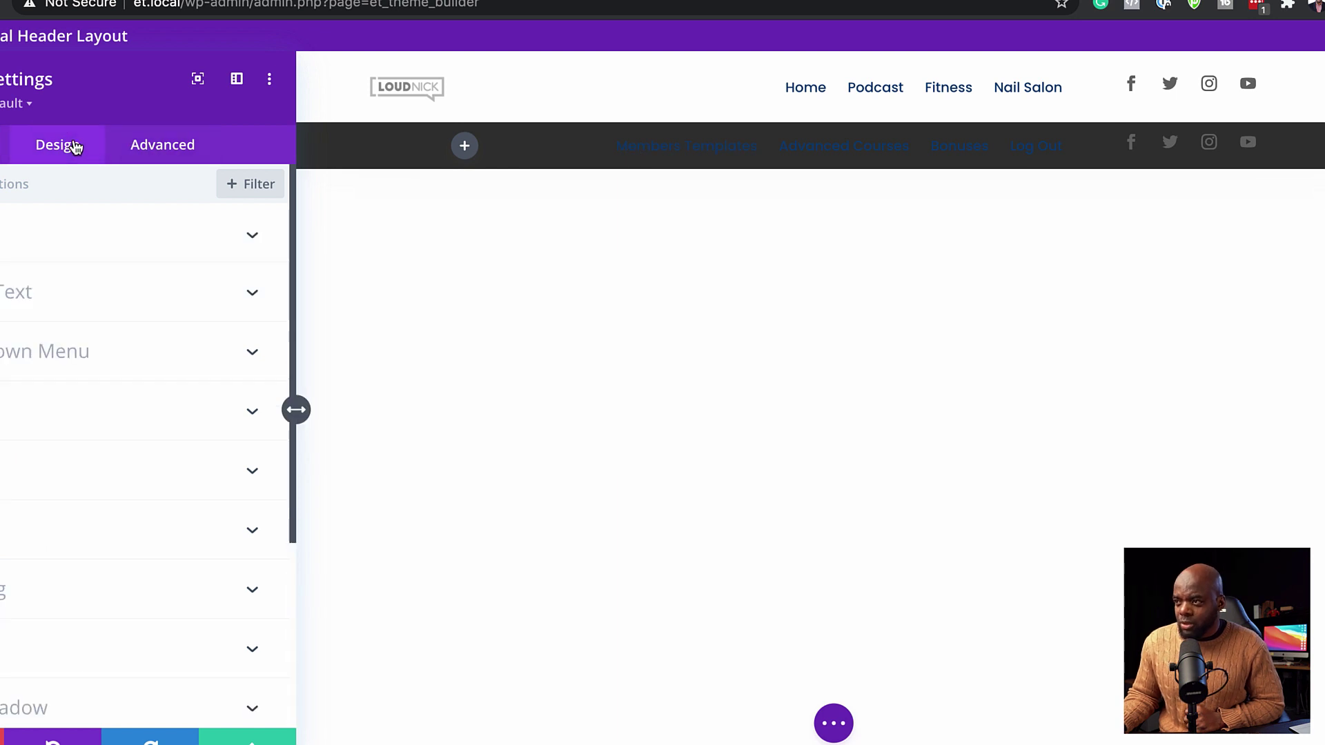
click(24, 297)
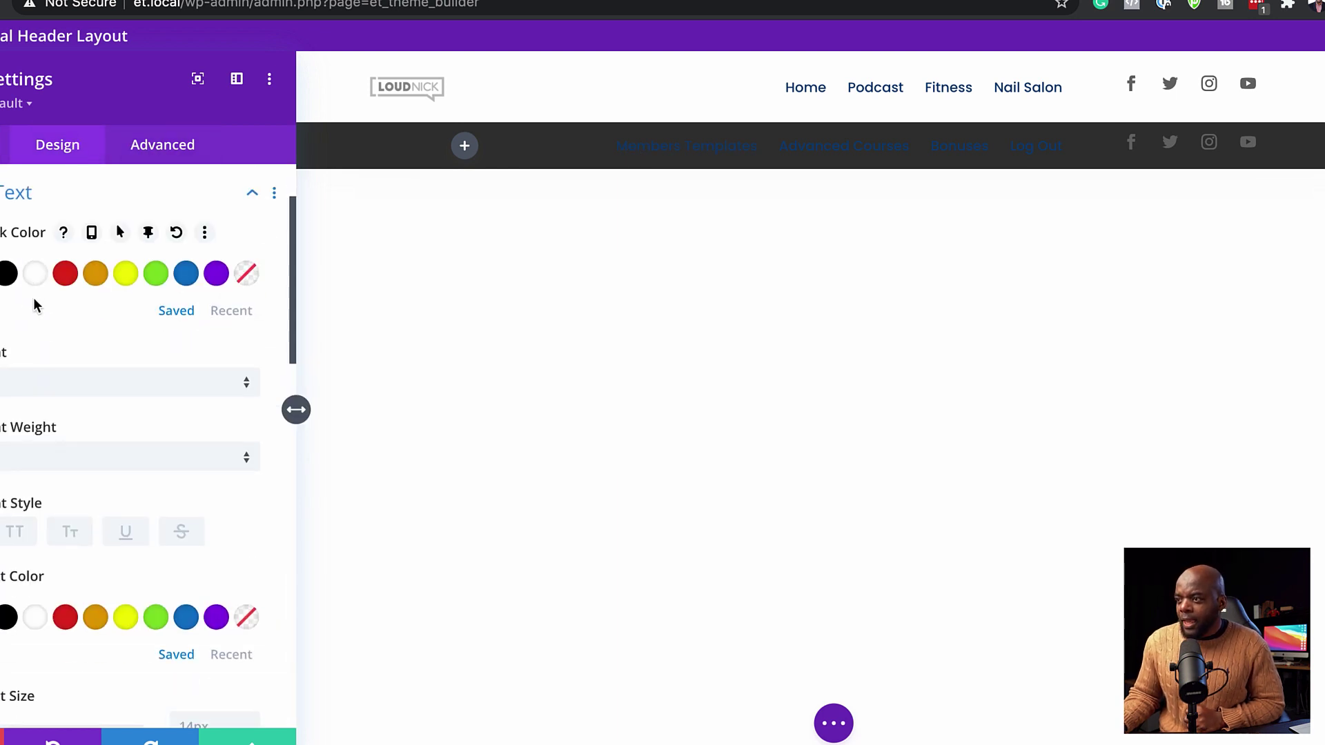
click(38, 602)
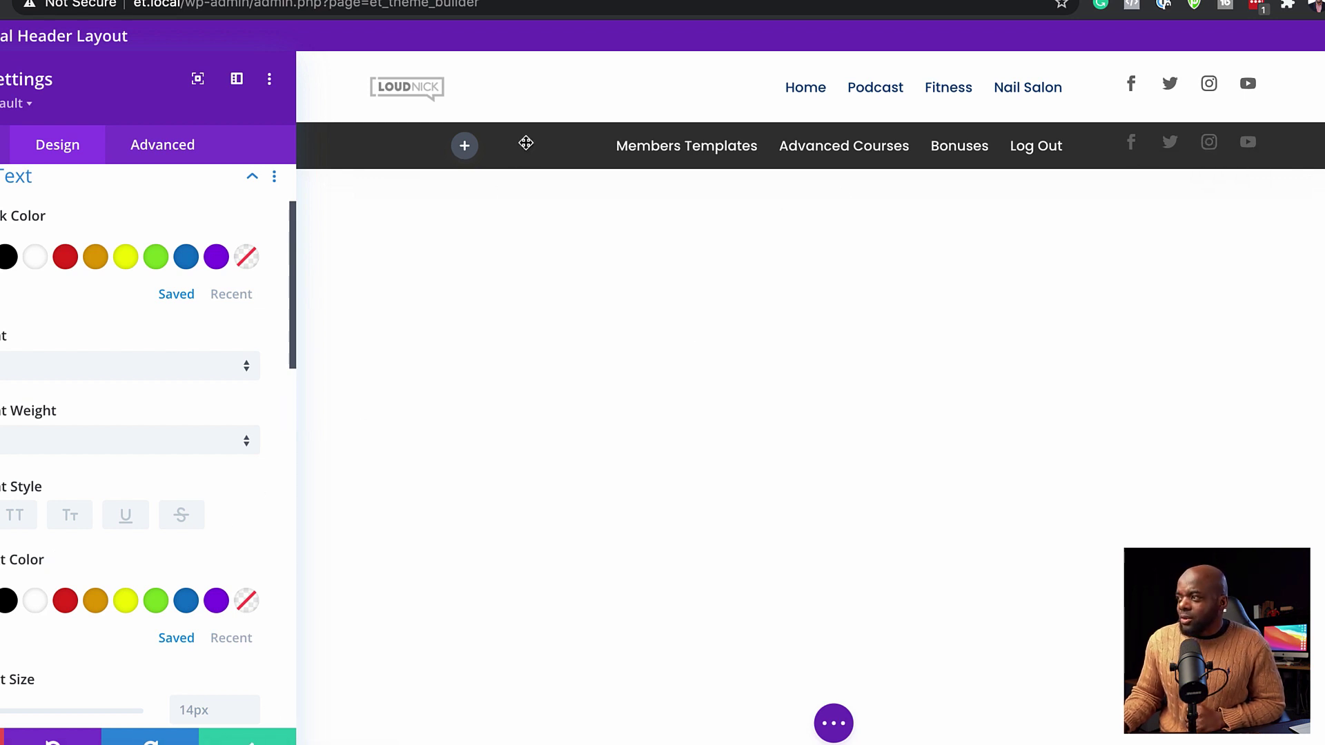
key(Escape)
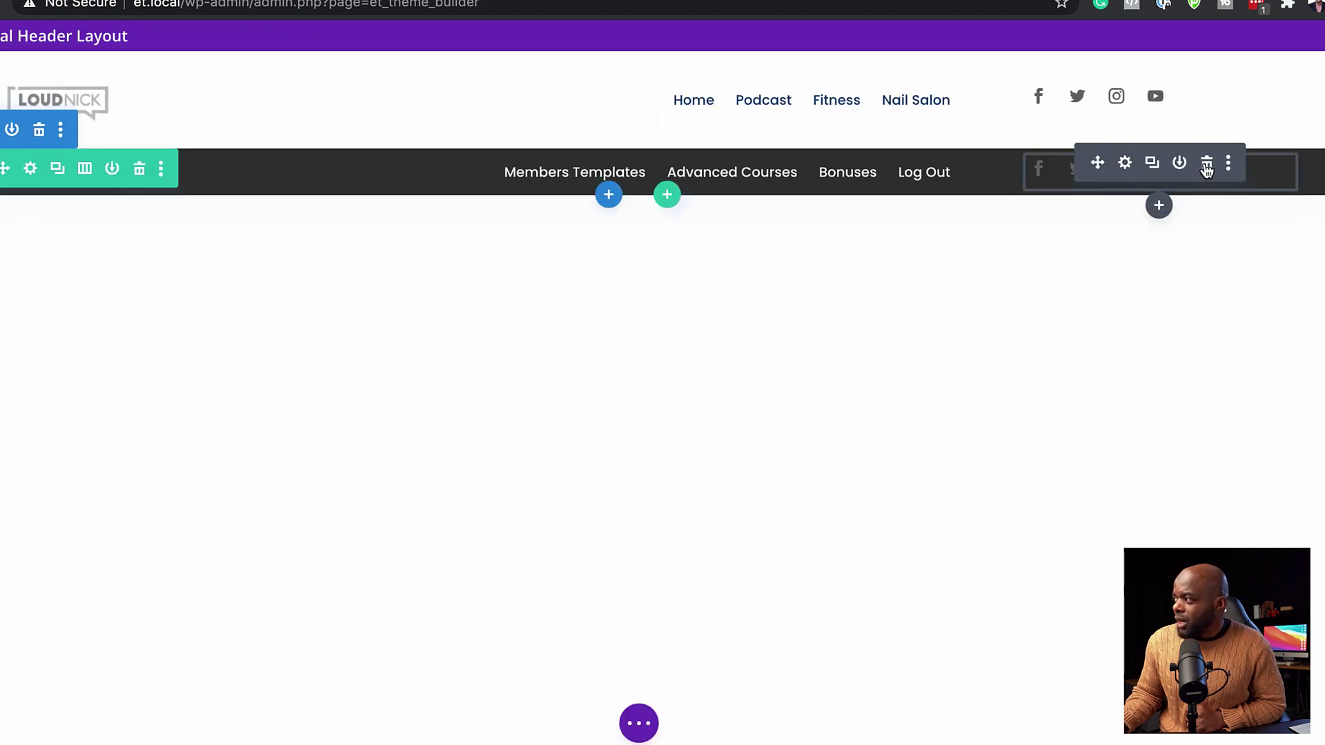
- Delete the dark row's social icons and change the row to a three-column layout
click(1206, 164)
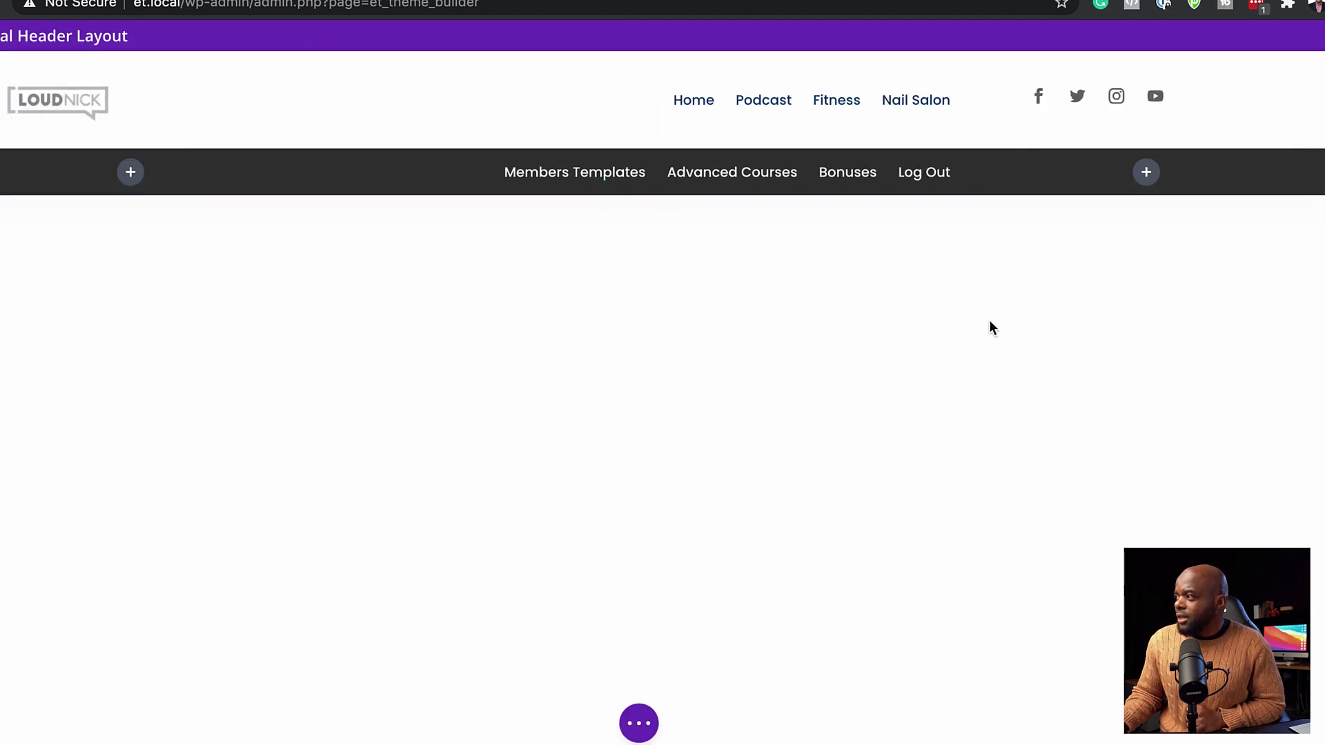
click(85, 170)
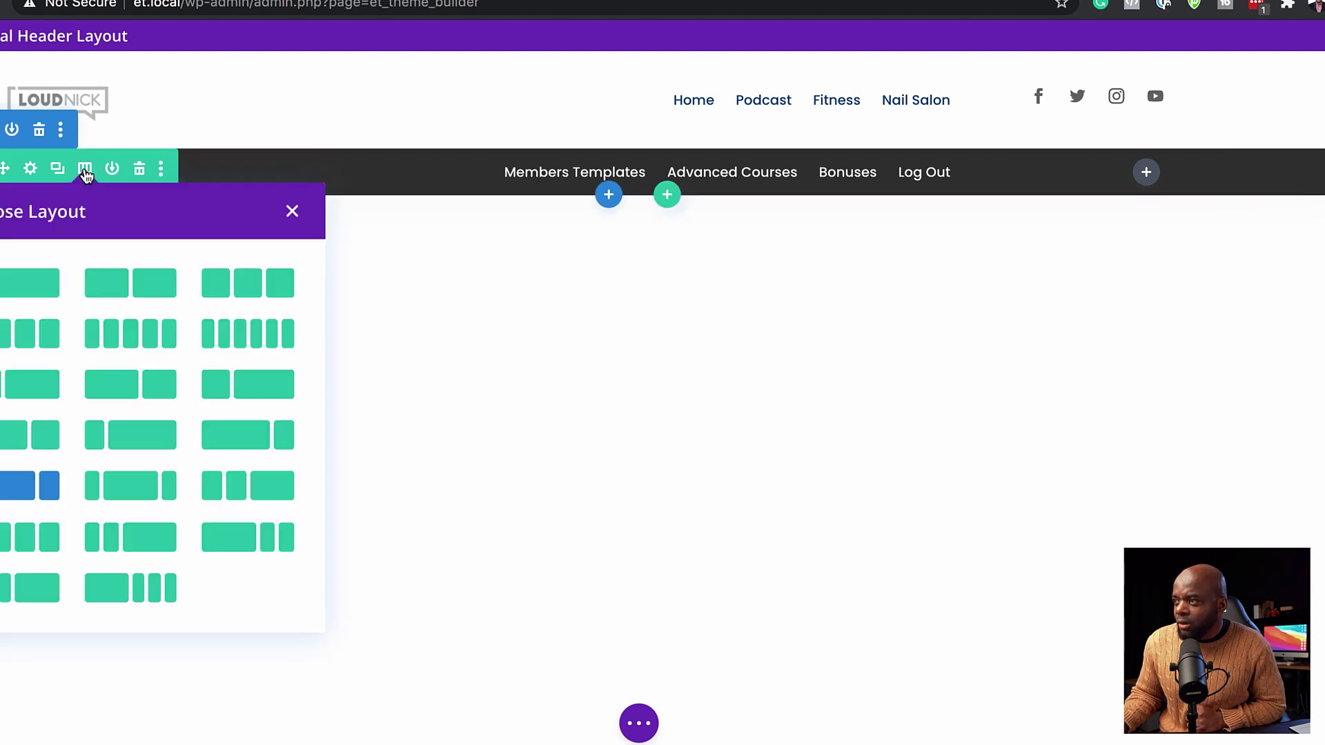
click(47, 288)
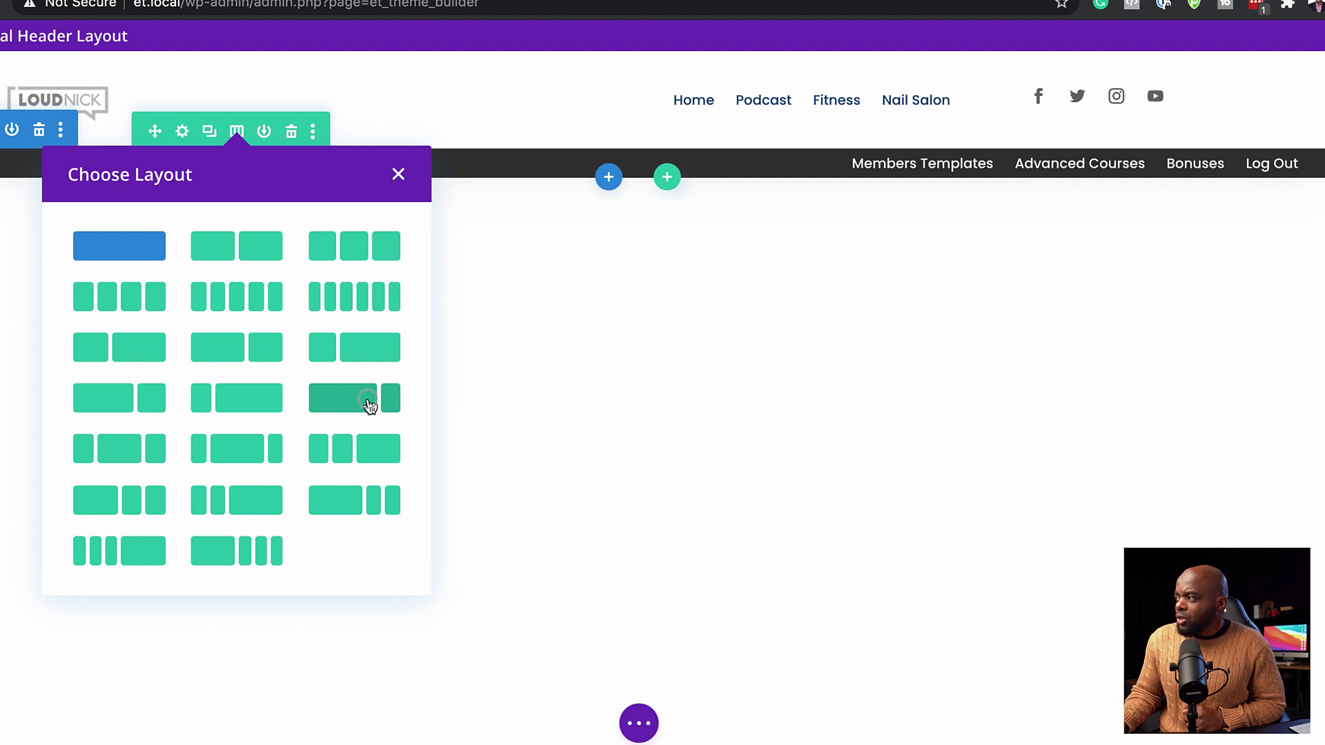
click(367, 399)
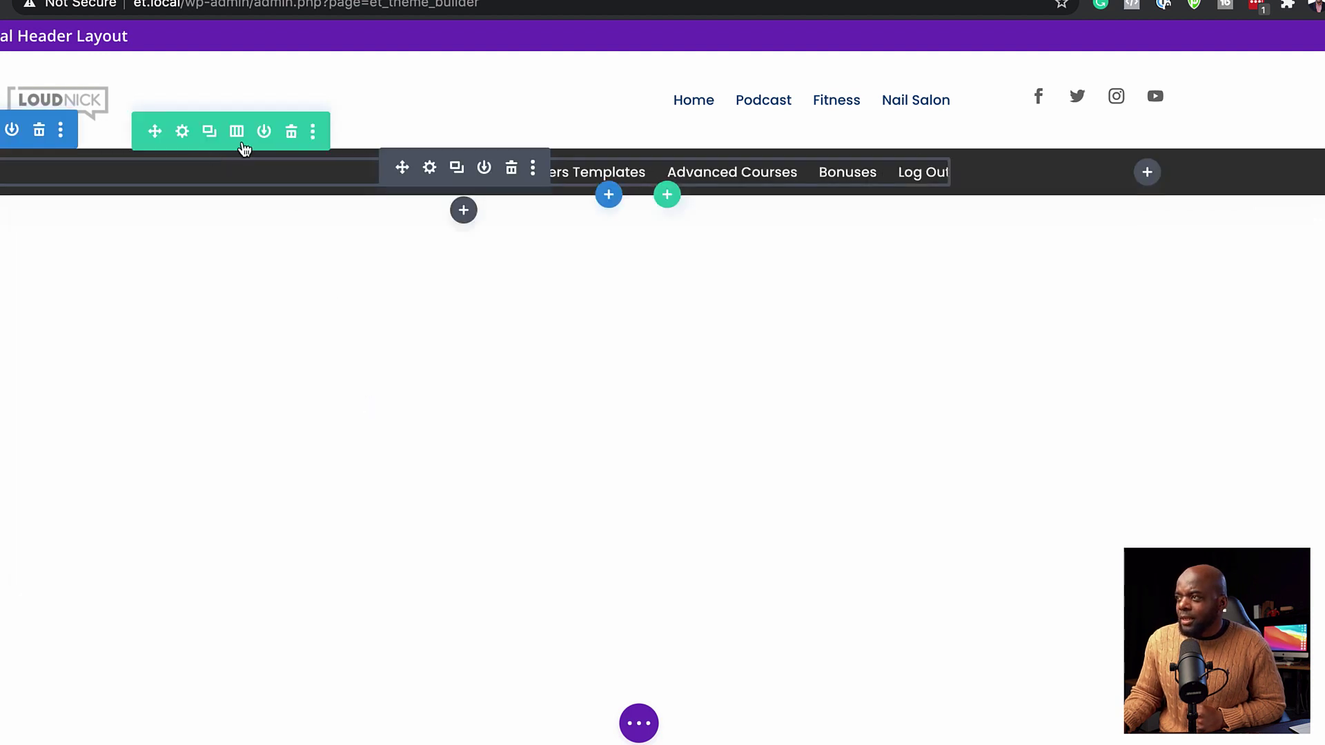
click(237, 131)
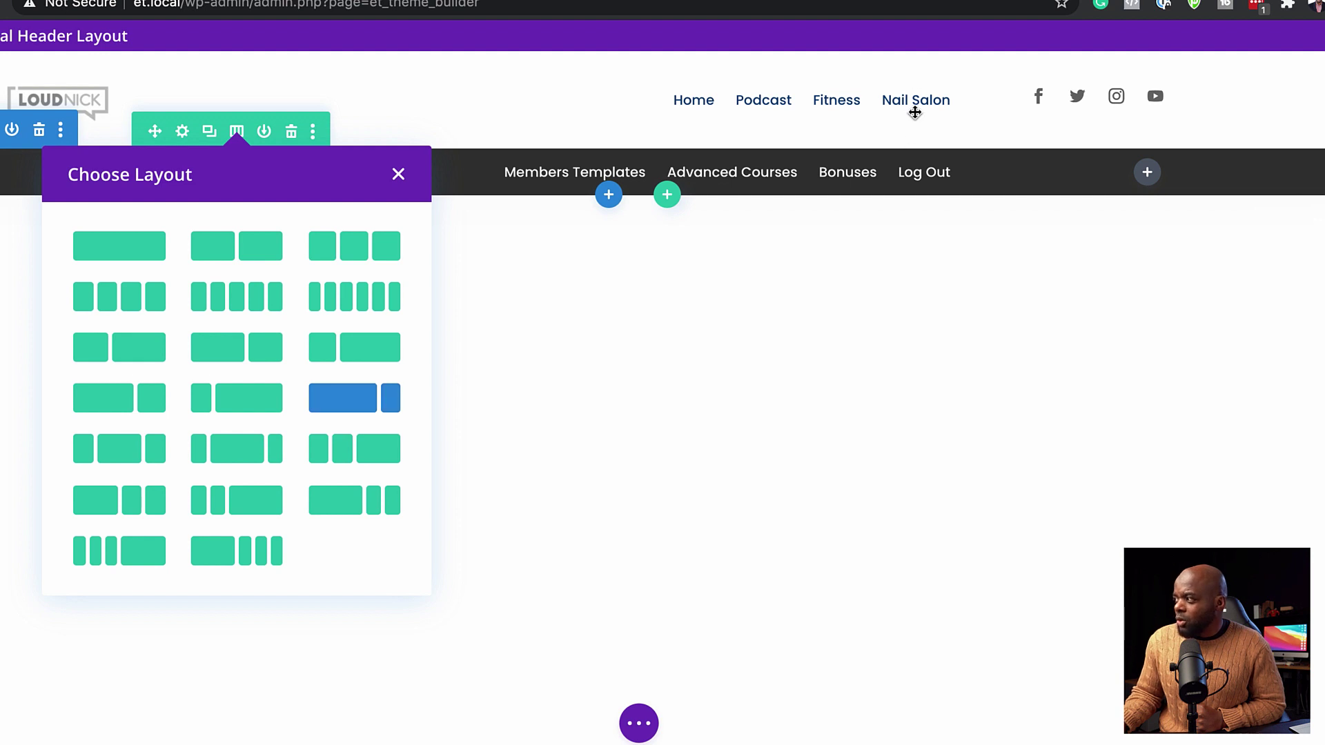
click(404, 177)
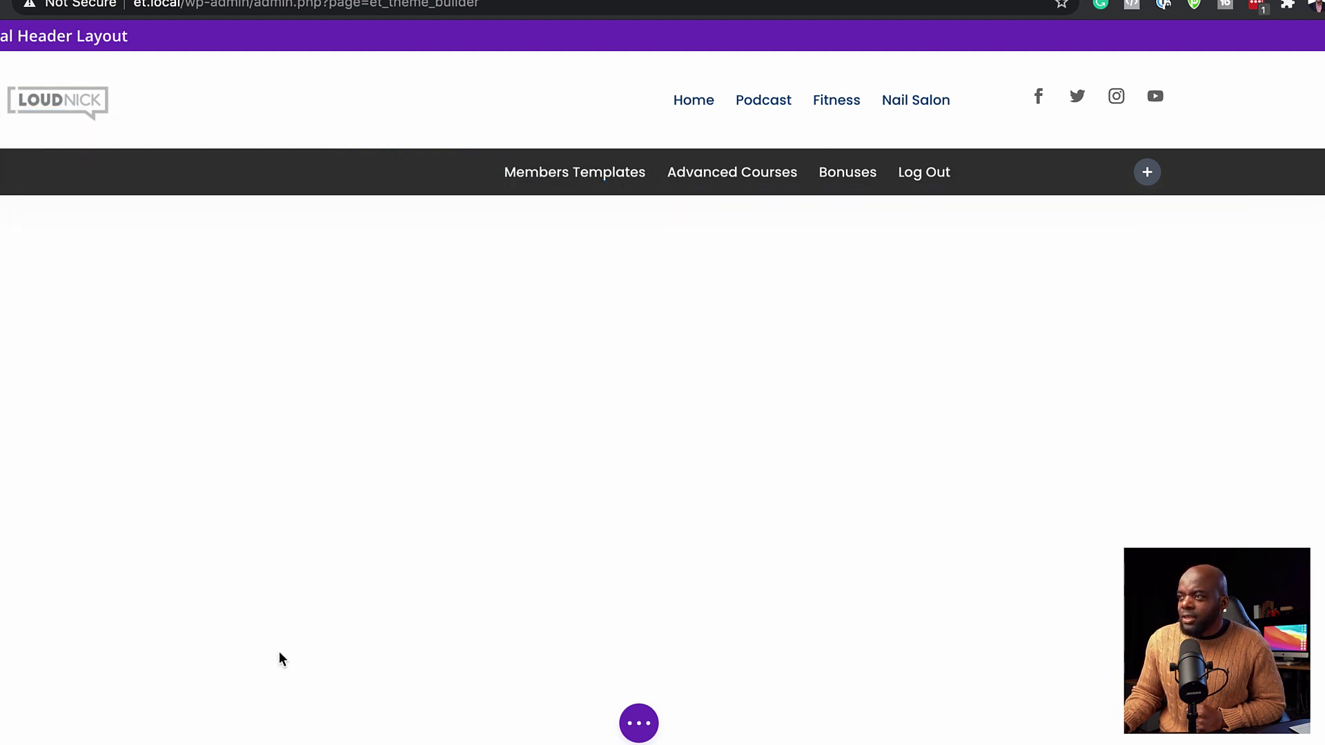
- Save all changes to the global header layout from the builder's bottom bar
click(639, 724)
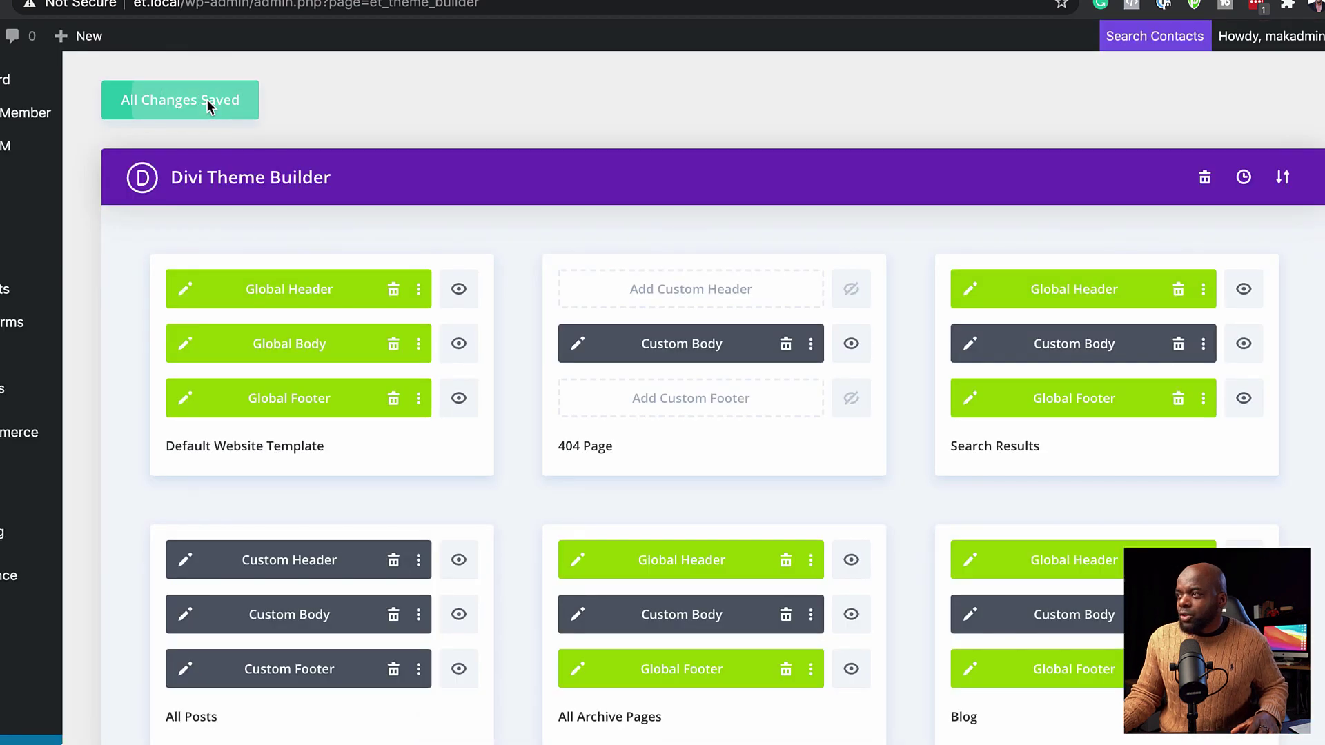
click(207, 103)
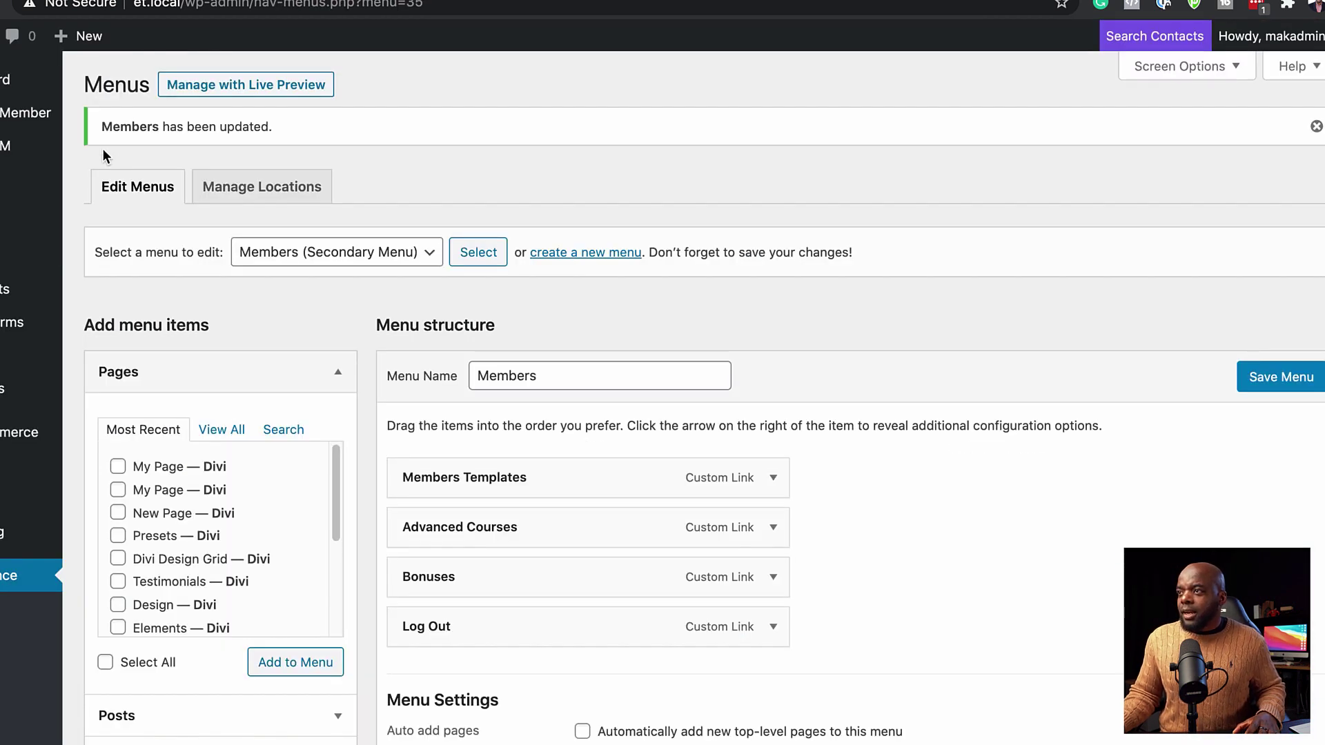
- In WishList Member's Members list, move the member from Level Two to Level Three
mouse_move(27, 113)
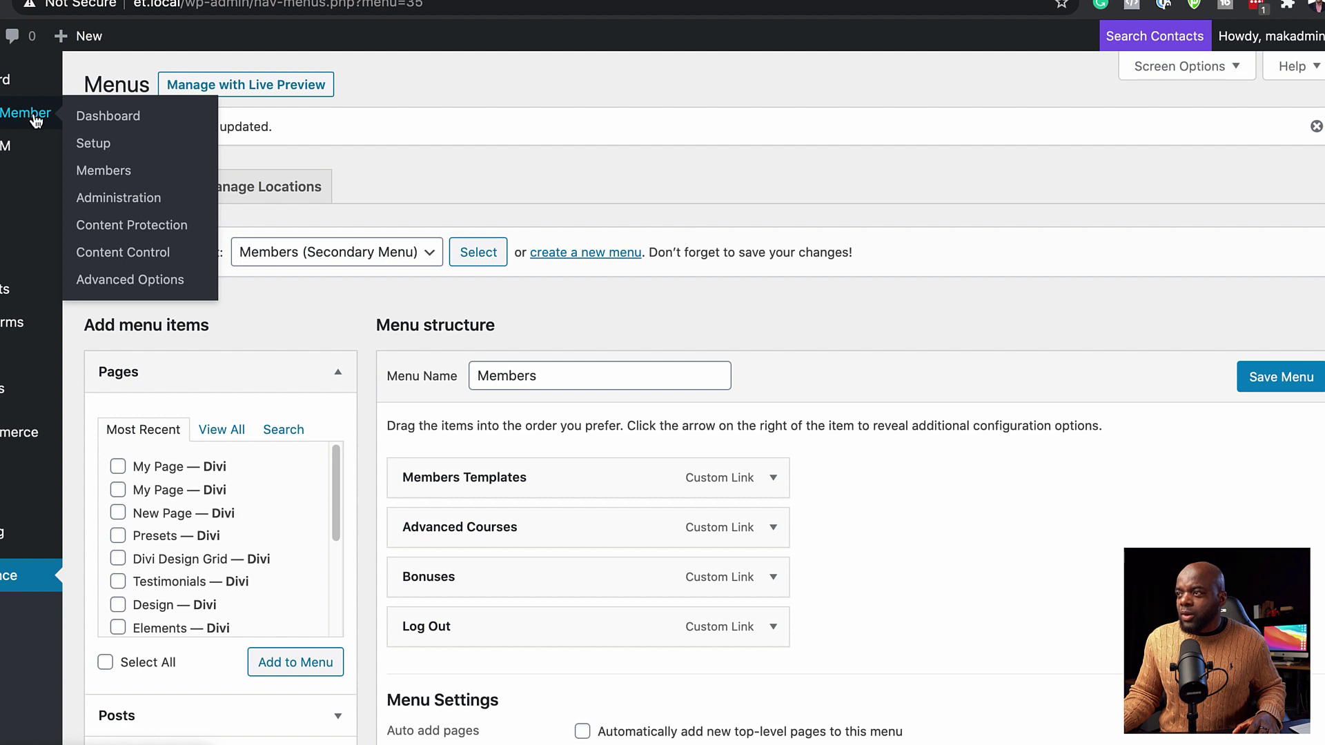
click(126, 178)
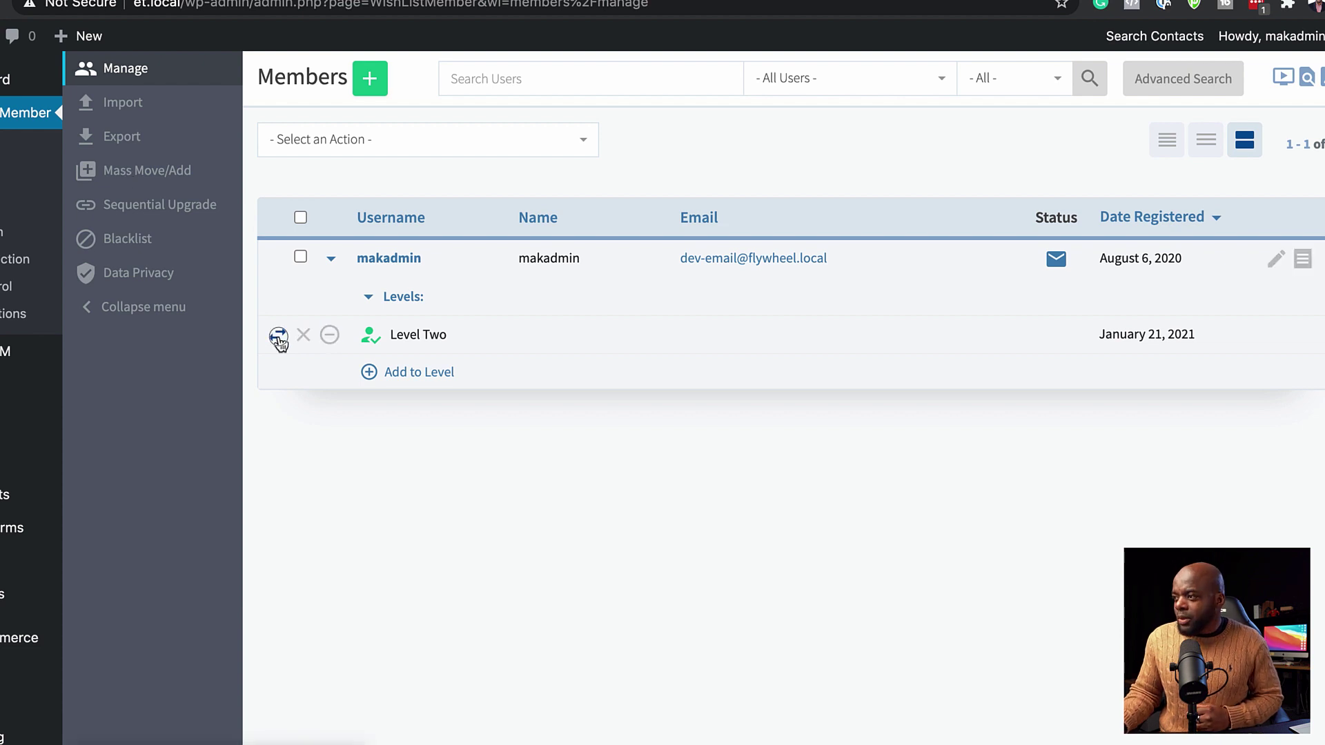
click(276, 339)
click(390, 263)
click(350, 400)
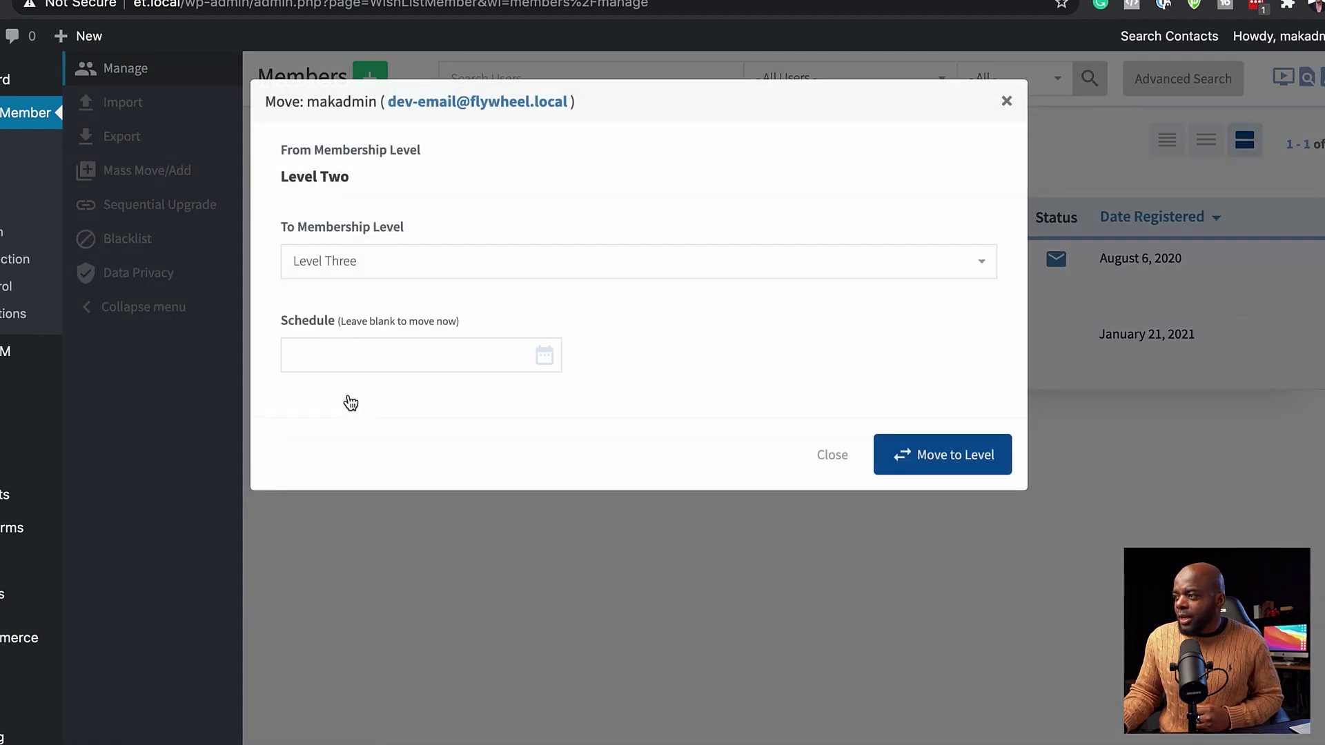
click(967, 466)
click(783, 456)
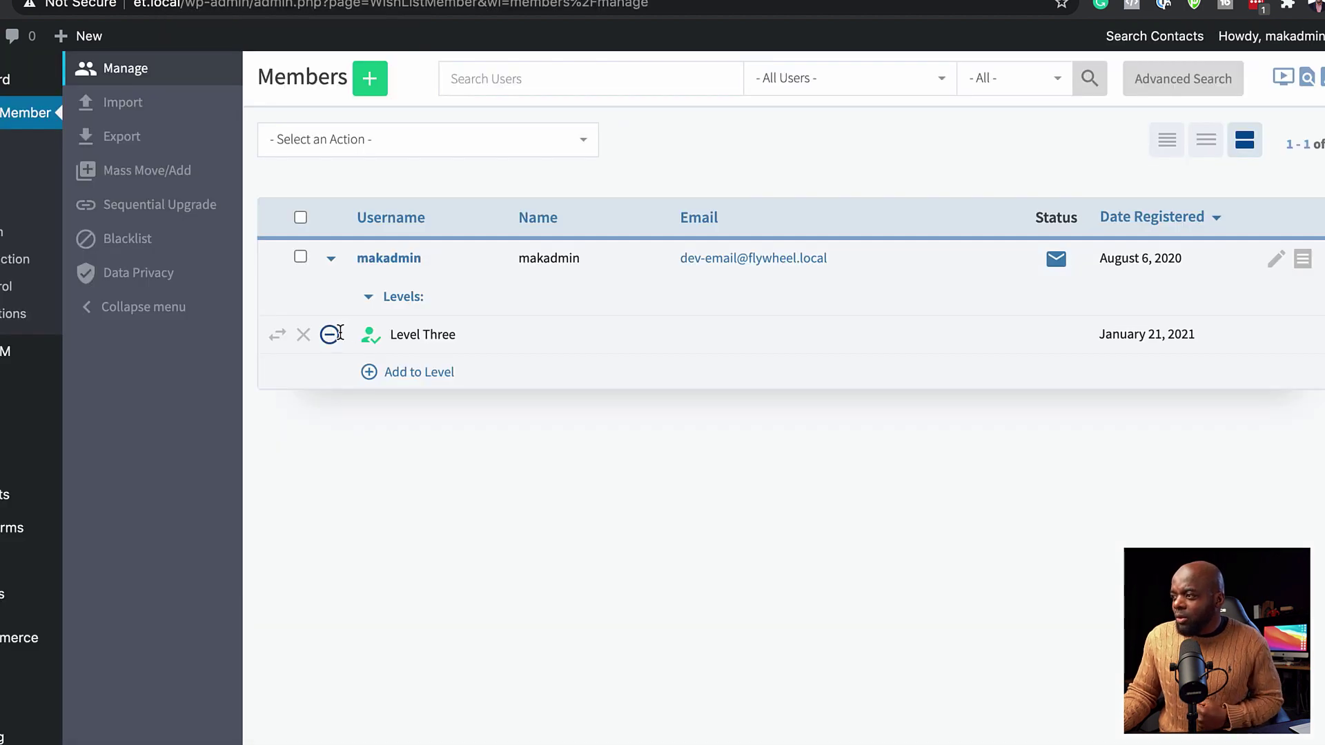
- Remove the member from Level Three, then open the live site's podcast page
click(330, 337)
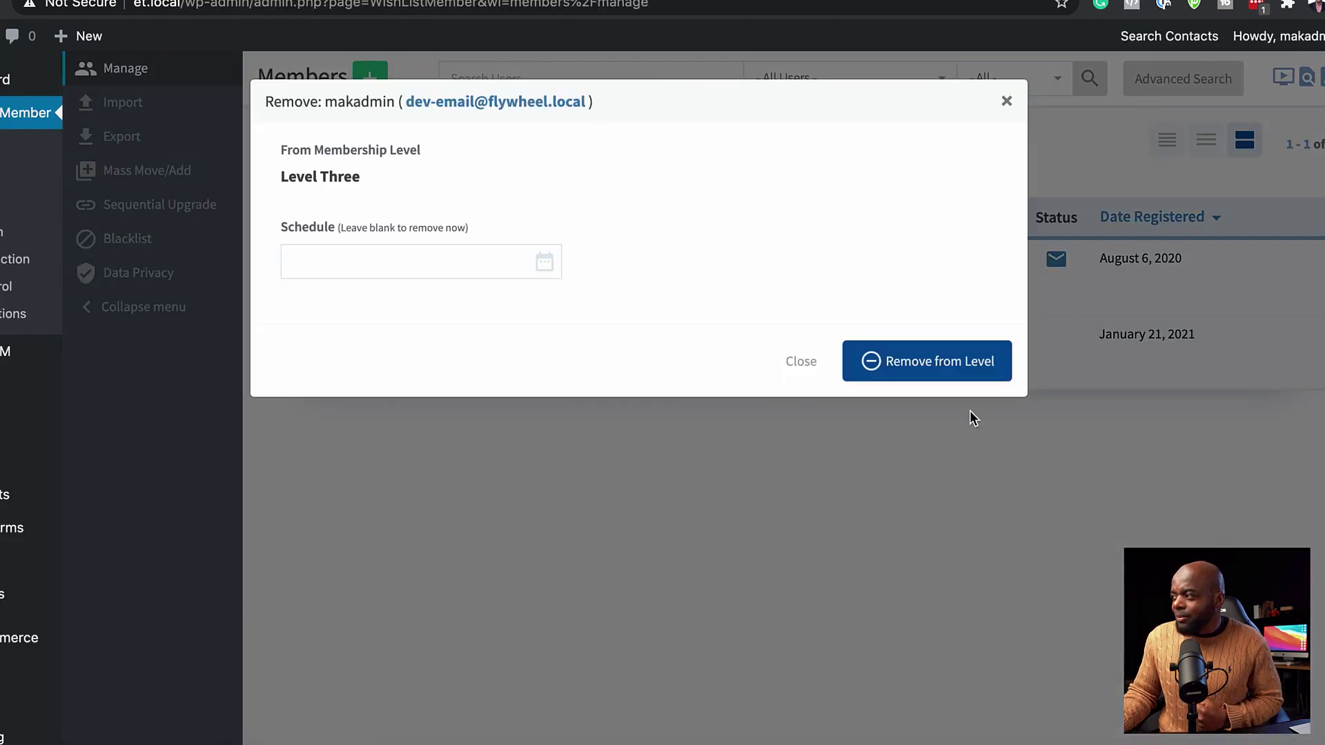
click(949, 373)
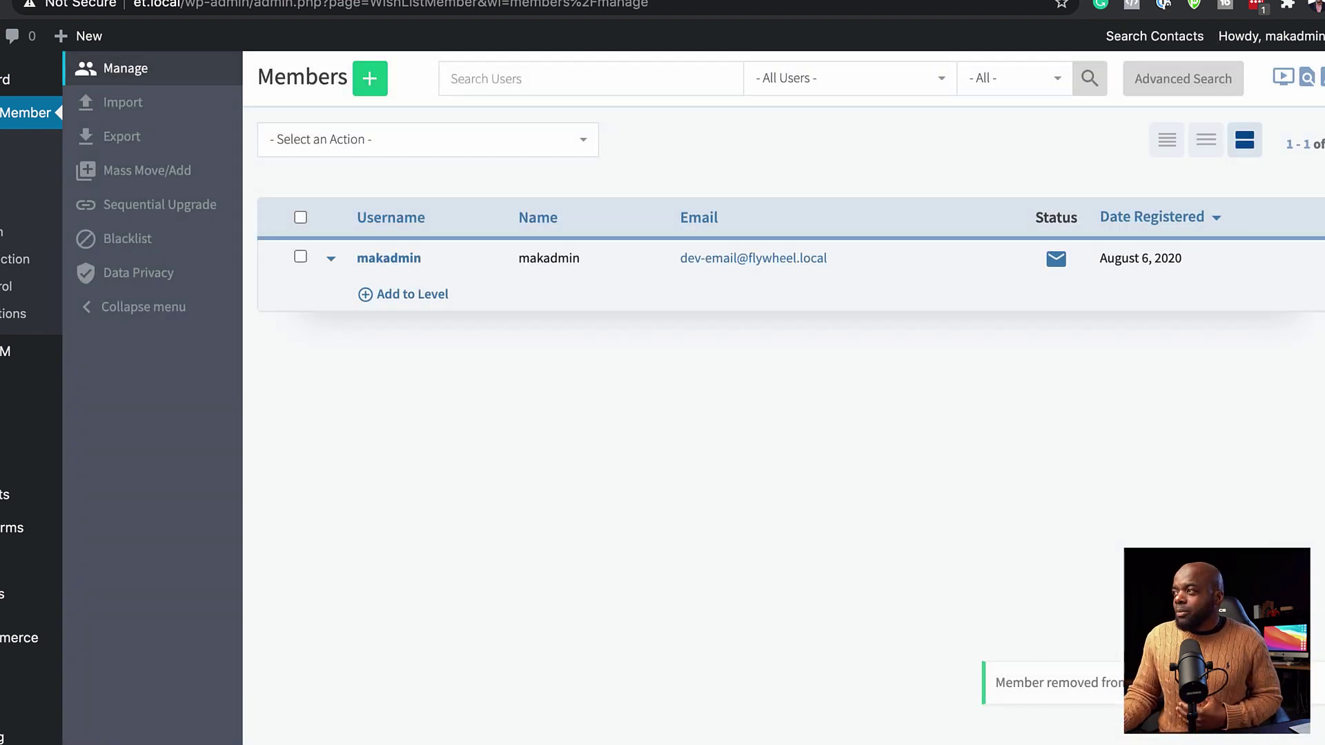
click(520, 0)
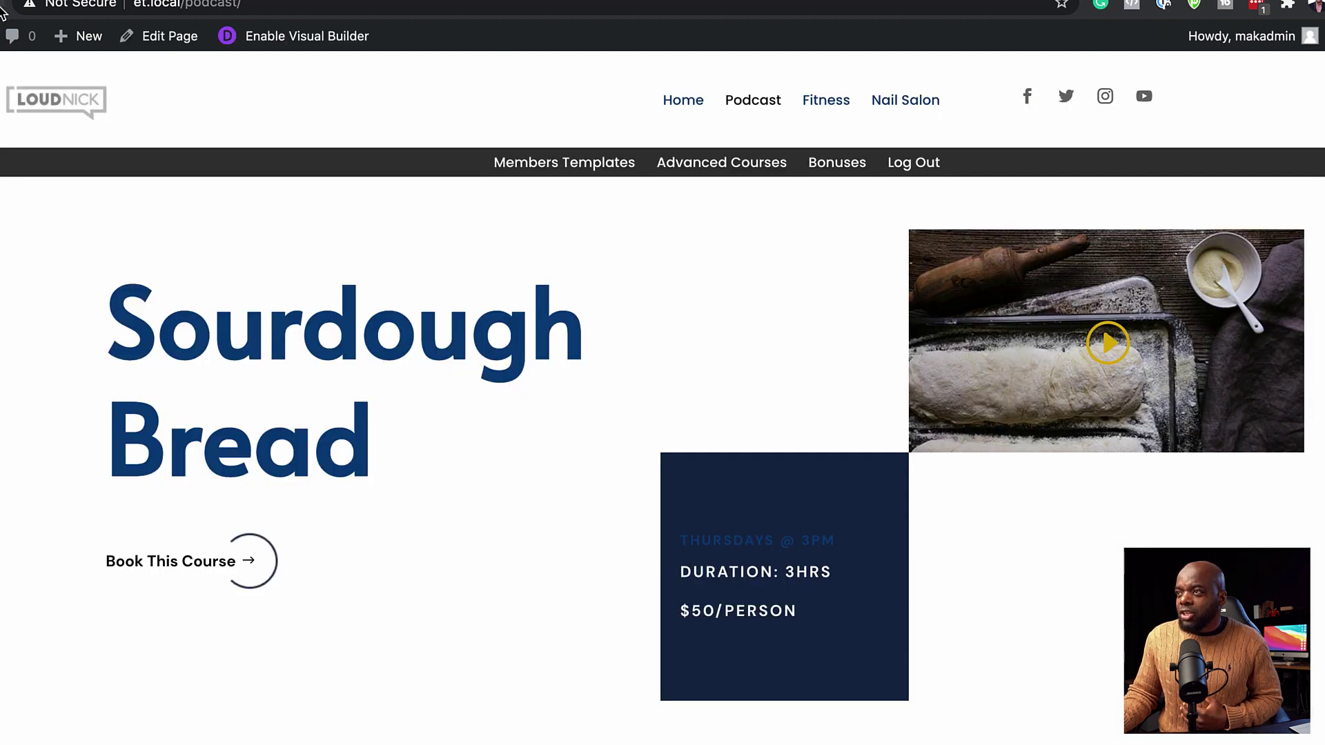